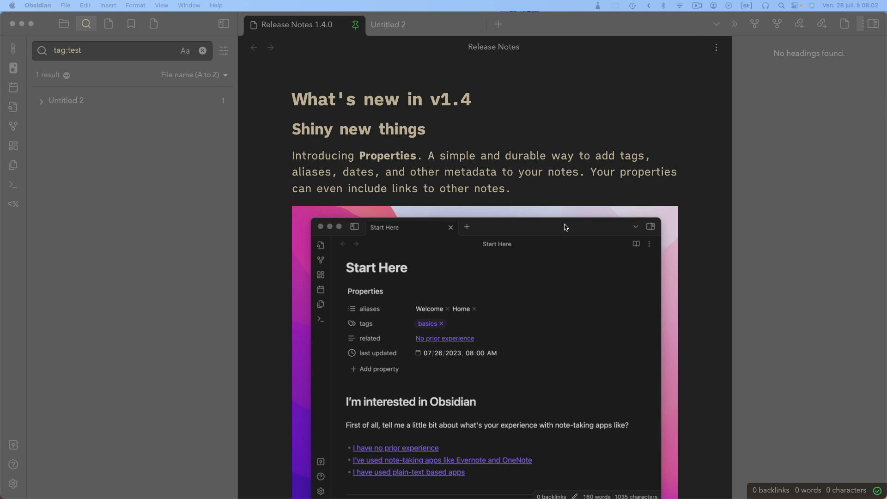
Step: Replace the first value of the type property in Untitled 2's frontmatter with demo
scroll(566, 227, "down", 3)
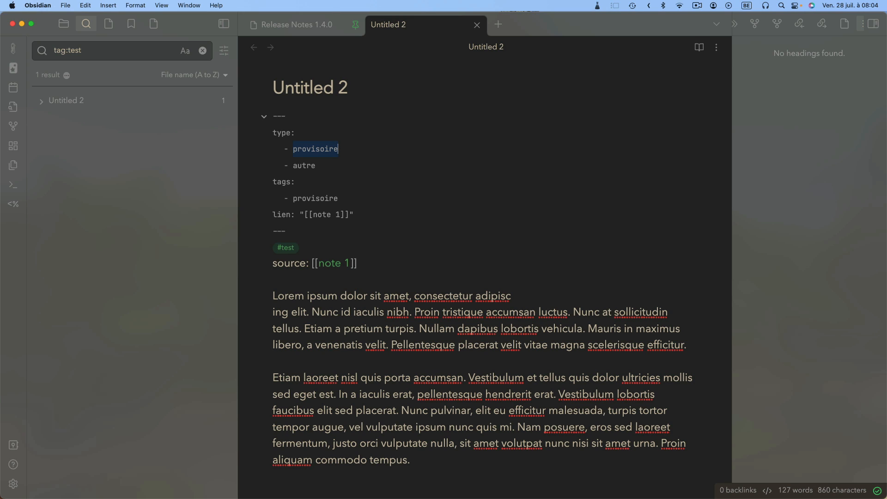
type("demo")
left_click(276, 248)
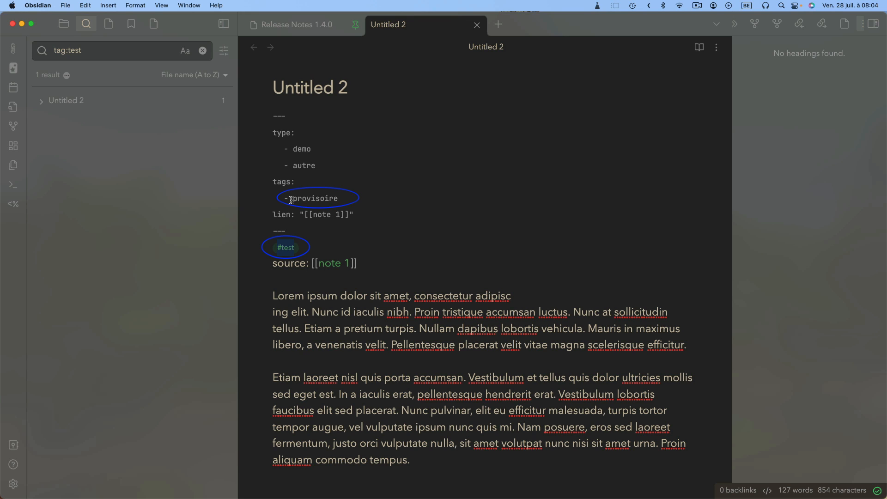
Step: Try overwriting the provisoire tag in the frontmatter with sdsdsds, and paste the original value back
left_click(311, 201)
double_click(312, 201)
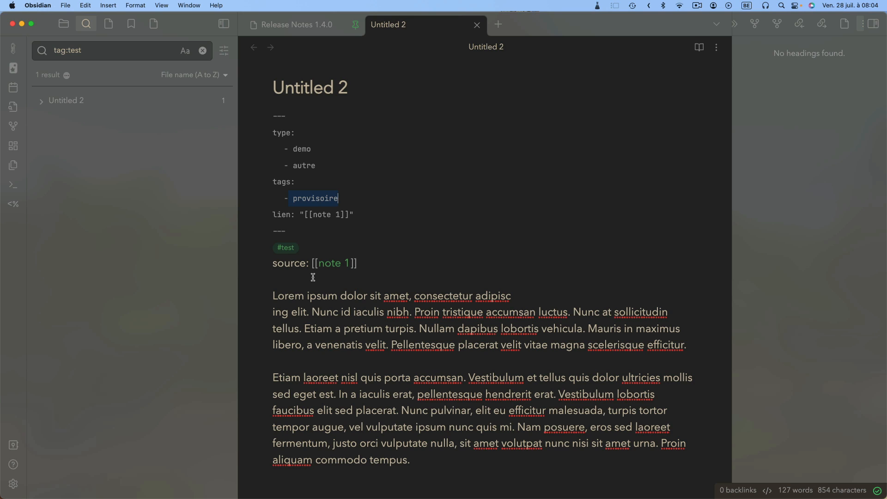
double_click(308, 199)
key("super+c")
type("sdsdsds")
key("BackSpace")
key("BackSpace")
key("BackSpace")
key("BackSpace")
key("BackSpace")
key("BackSpace")
key("BackSpace")
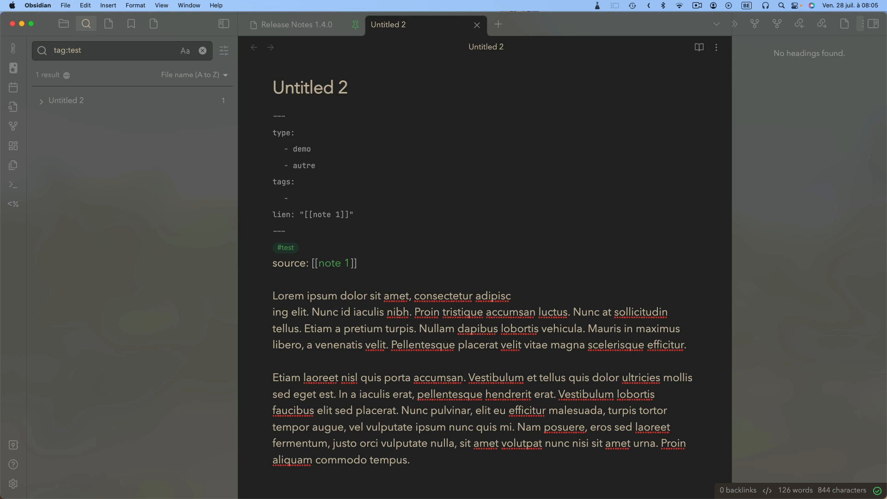
key("super+v")
Step: Try adding a #provisoire tag beside #test in the note body, and delete it again
left_click(317, 246)
type("#")
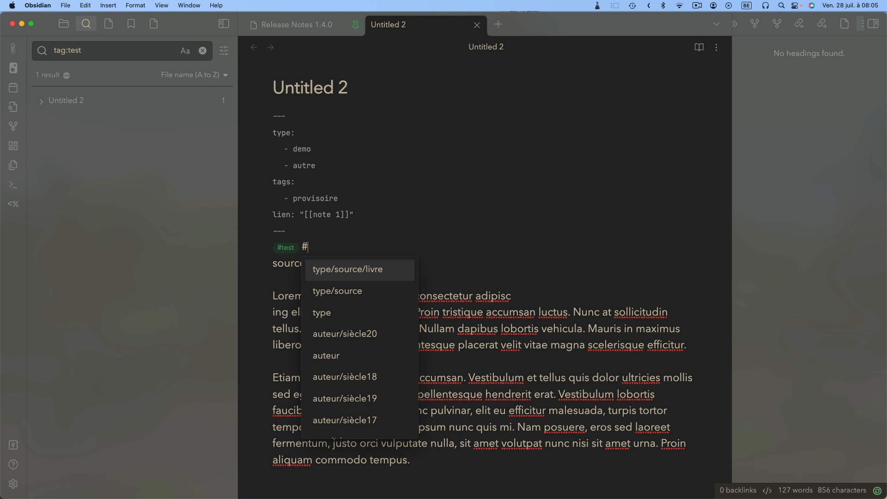
scroll(342, 296, "down", 5)
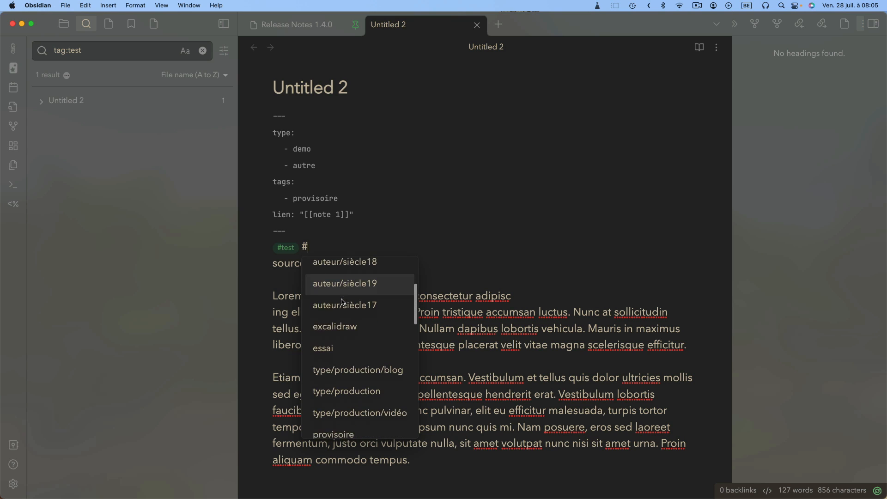
scroll(342, 302, "down", 3)
left_click(342, 303)
left_click_drag(369, 244, 305, 247)
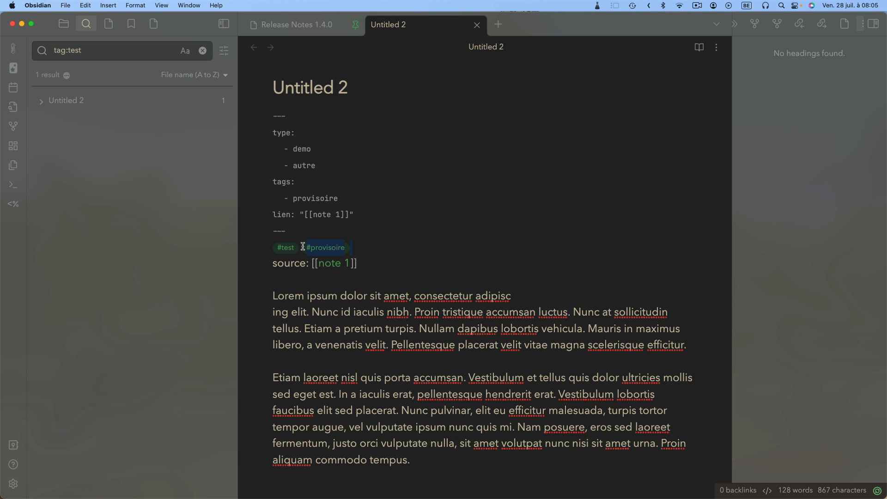
key("BackSpace")
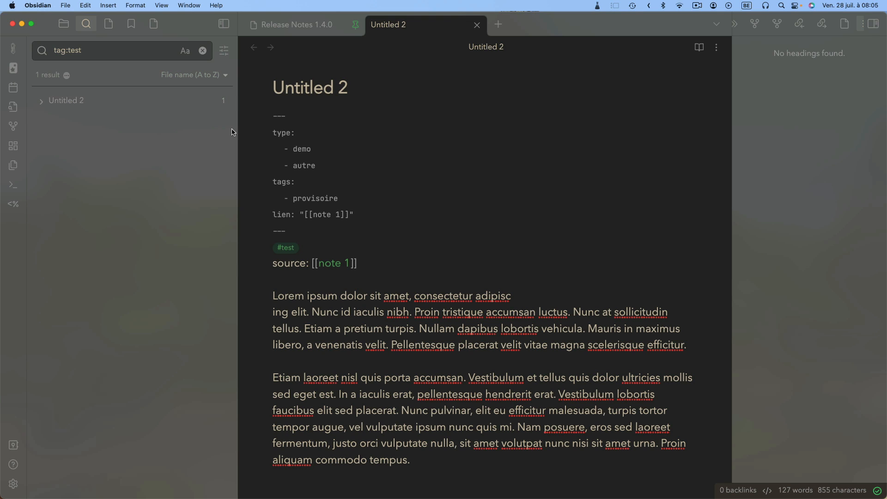
Step: Search the vault for notes with tag:provisoire
double_click(76, 52)
type("pr")
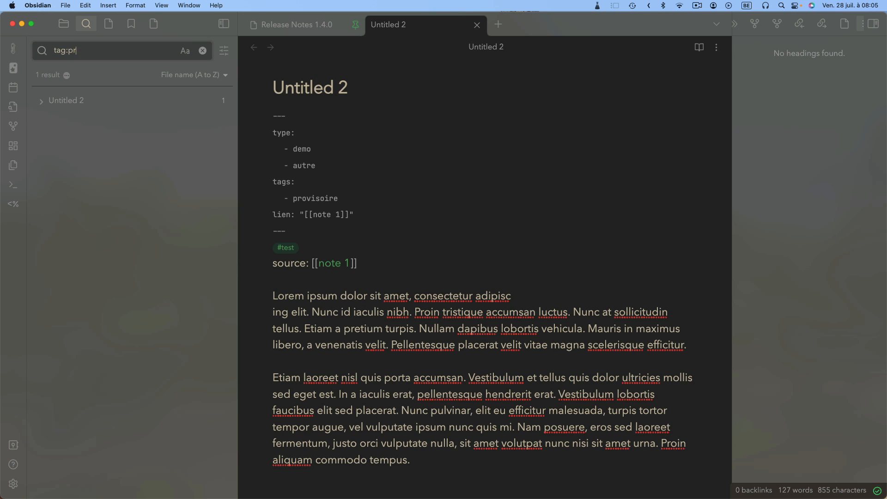
type("ovisoire")
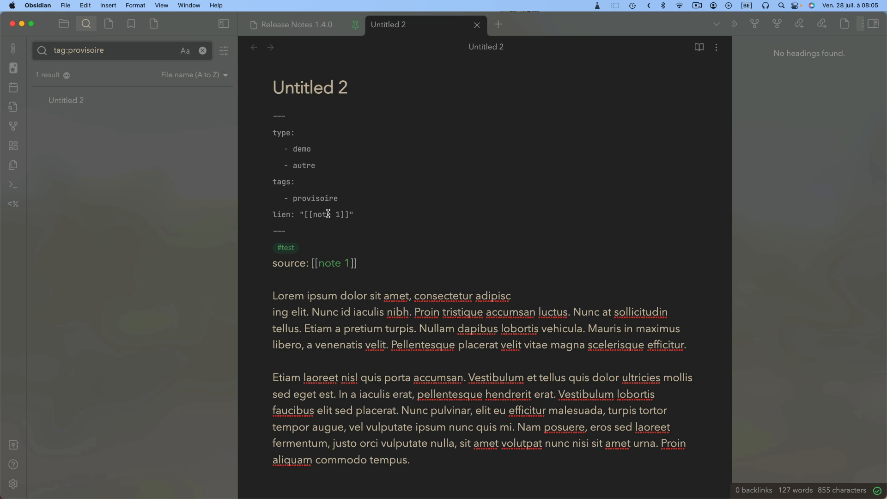
Step: Check the file properties display option in the Editor settings, and close the settings
left_click(14, 485)
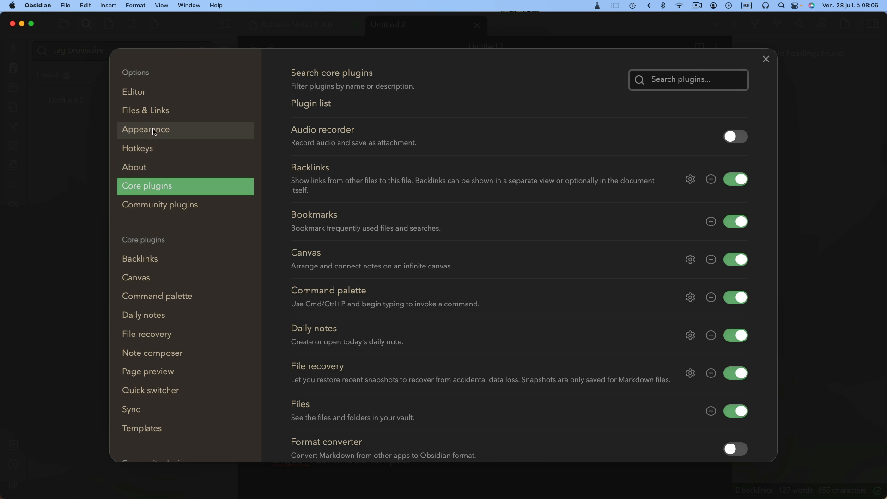
left_click(137, 94)
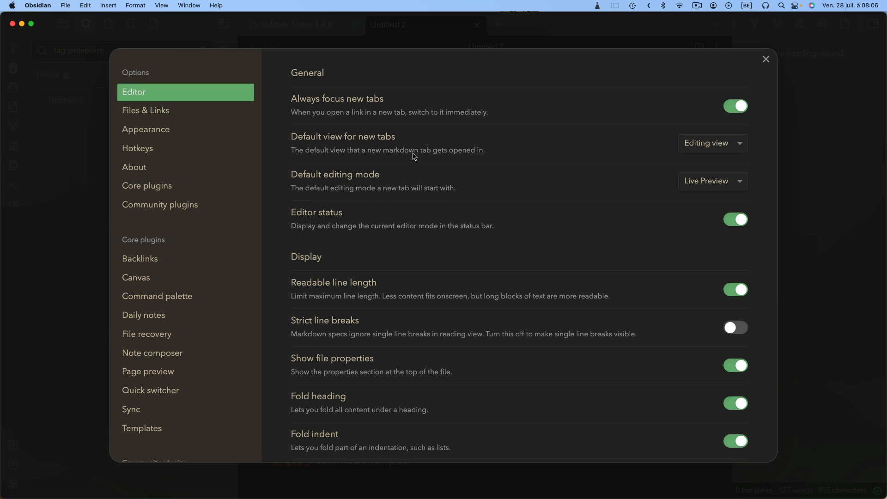
scroll(437, 220, "down", 3)
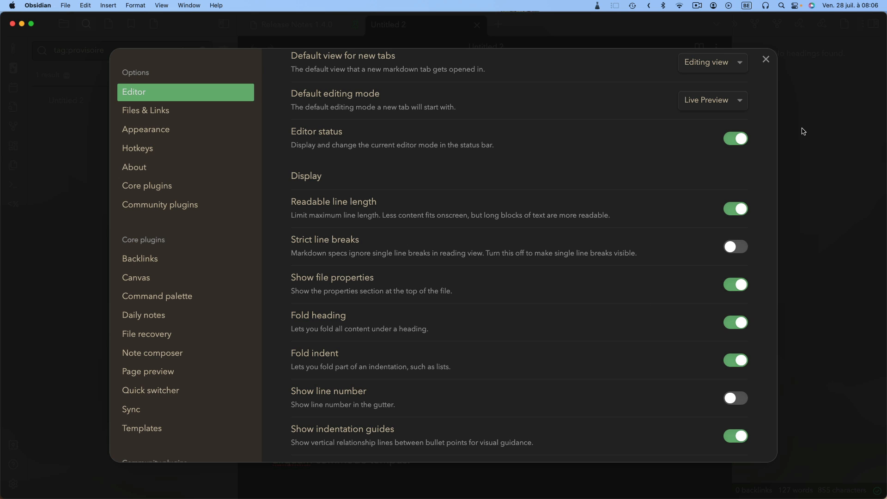
left_click(765, 60)
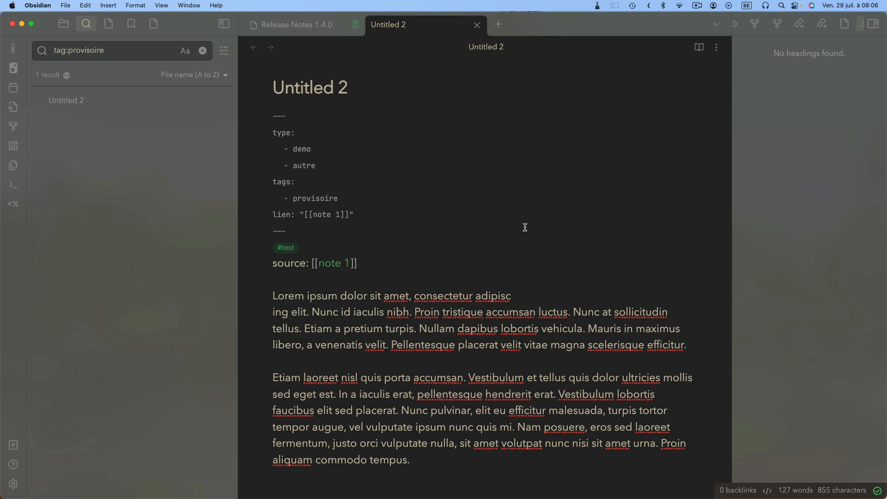
Step: Turn off Source mode for the Untitled 2 note
left_click(719, 52)
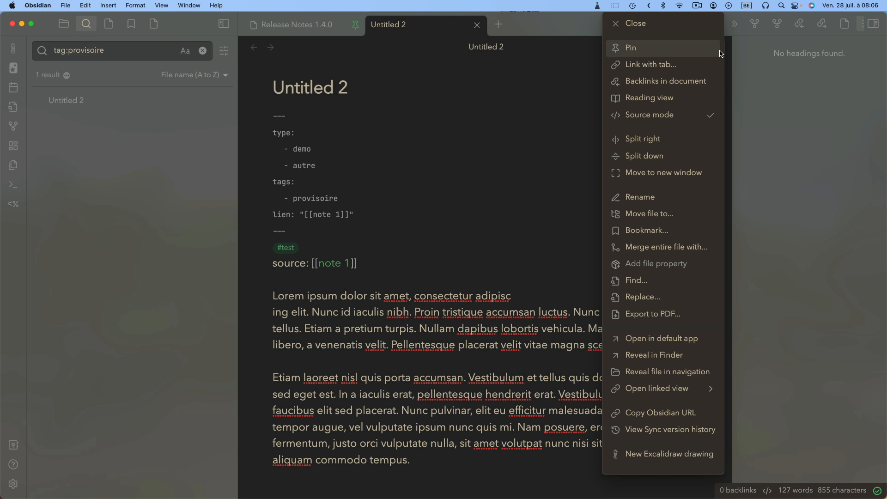
scroll(660, 92, "down", 1)
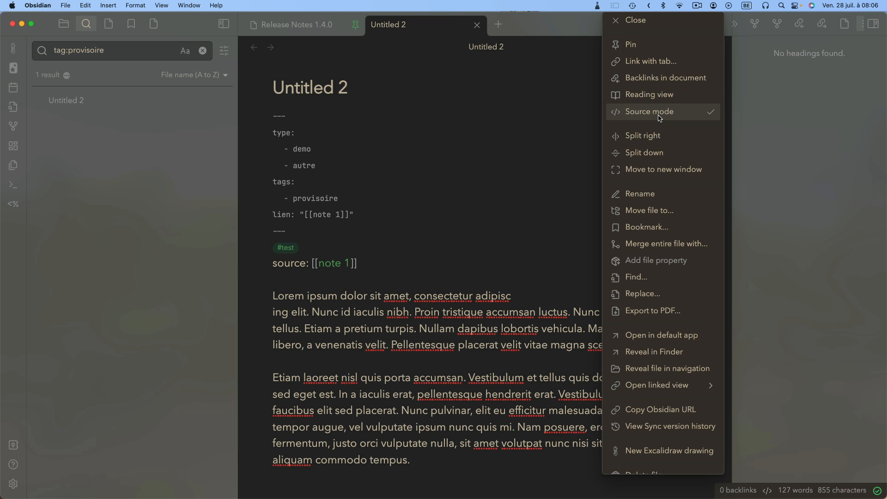
left_click(660, 113)
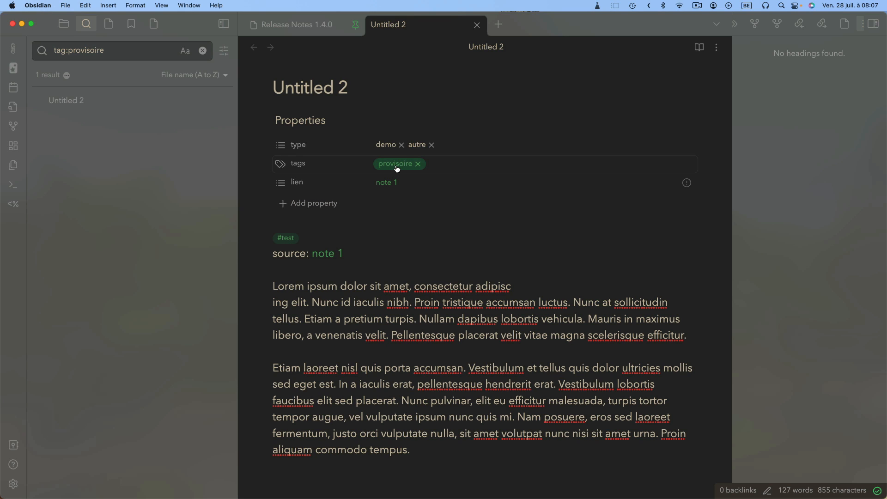
Step: View the suggestions for the tags property, and move the lien property above tags
left_click(439, 163)
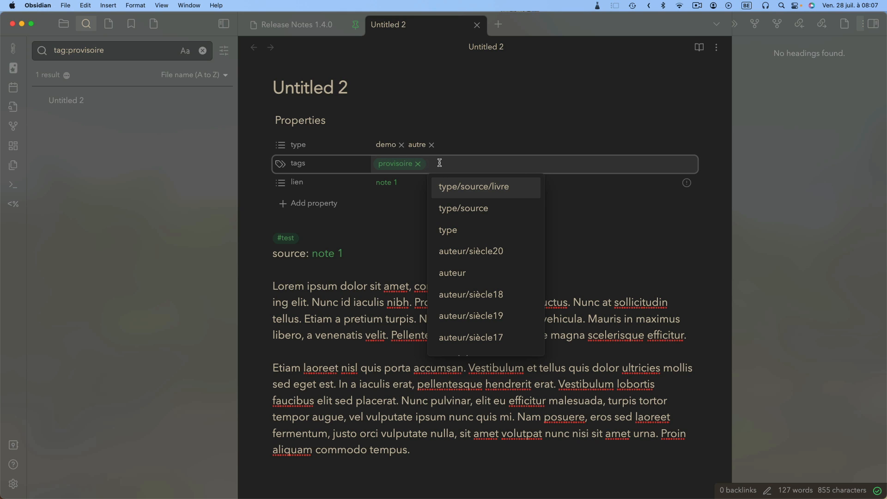
left_click(380, 216)
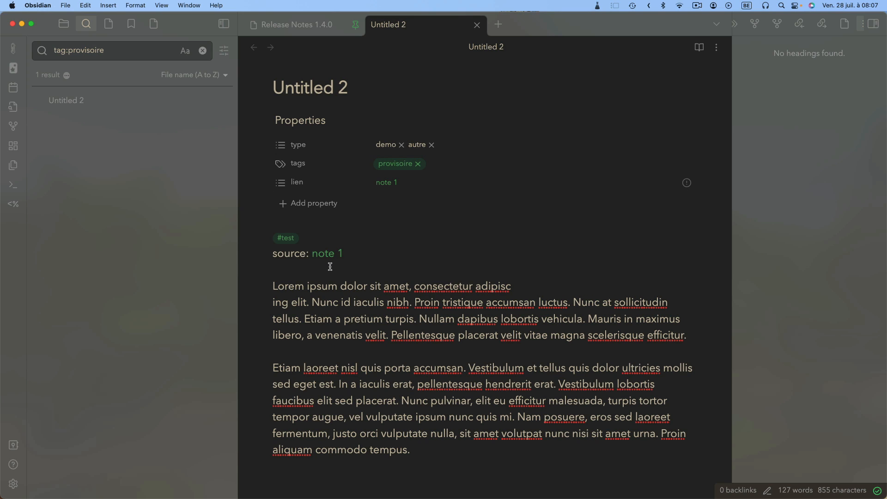
left_click_drag(281, 183, 285, 166)
Step: Add an aliases property to the note with the values nouveau and demo note
left_click(287, 203)
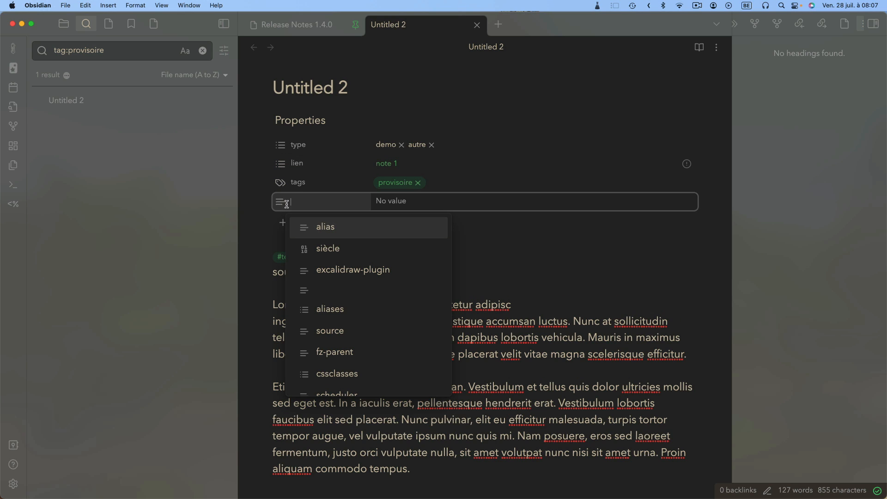
left_click(311, 232)
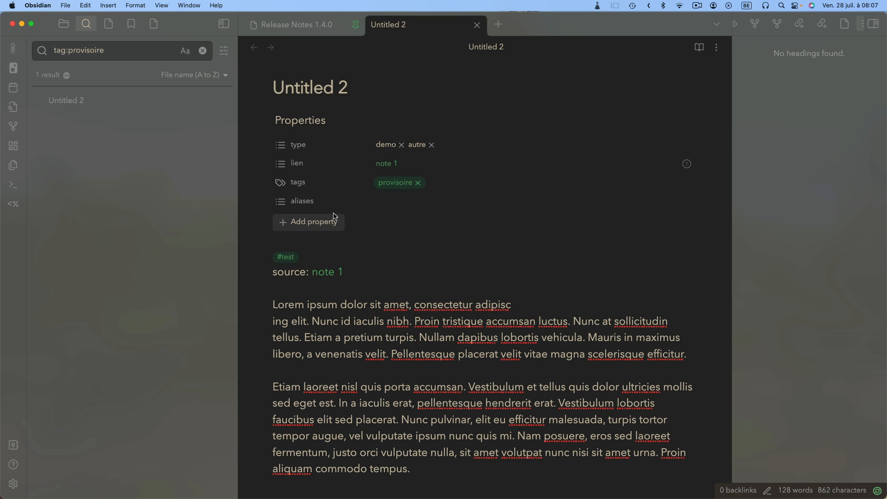
left_click(363, 202)
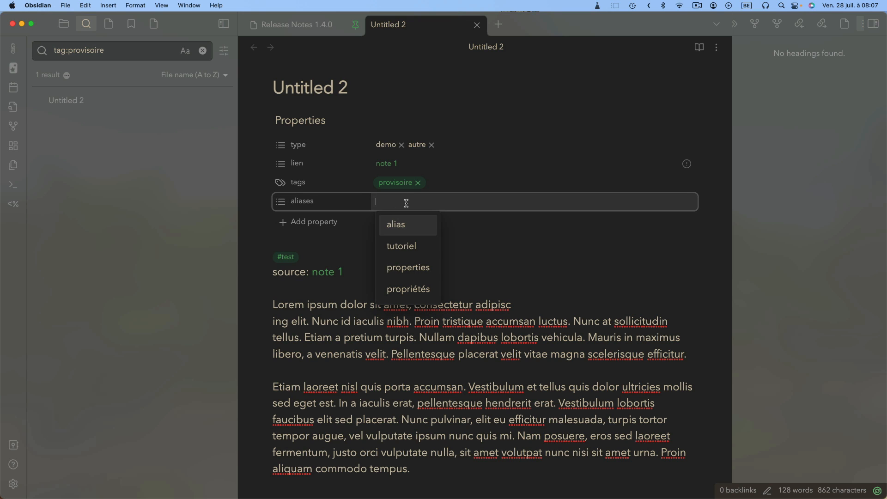
type("nou")
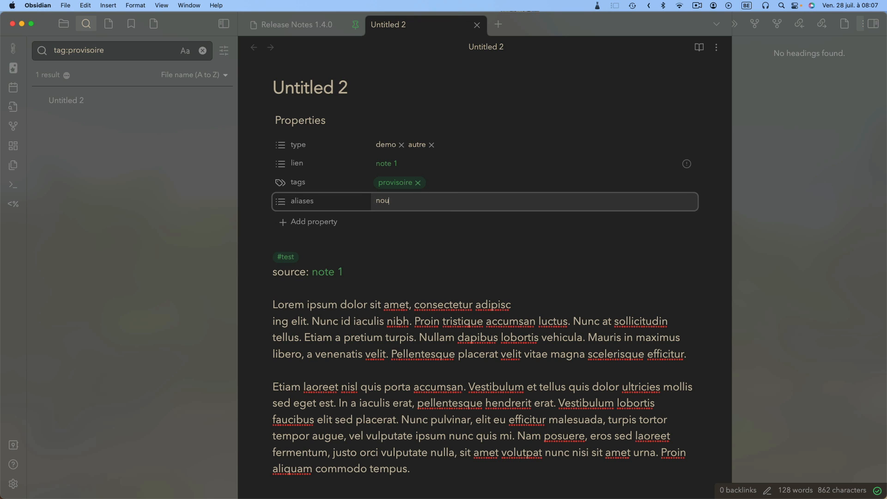
type("veau")
key("Return")
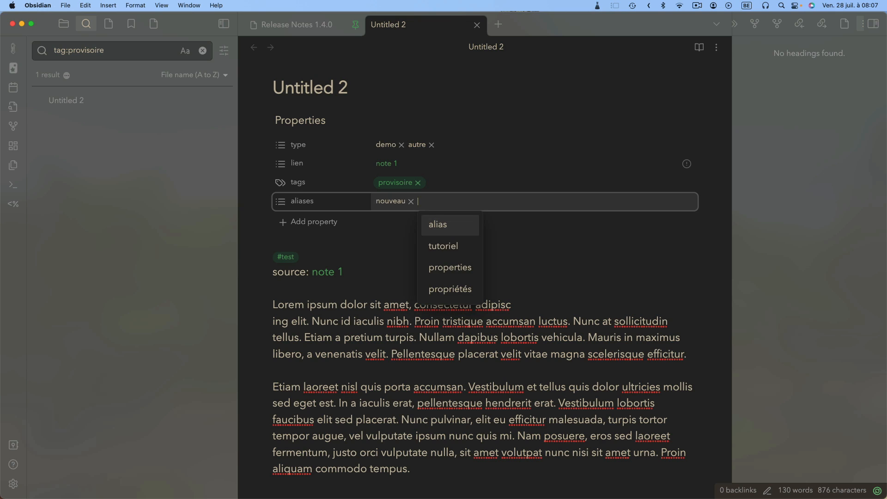
type("dem")
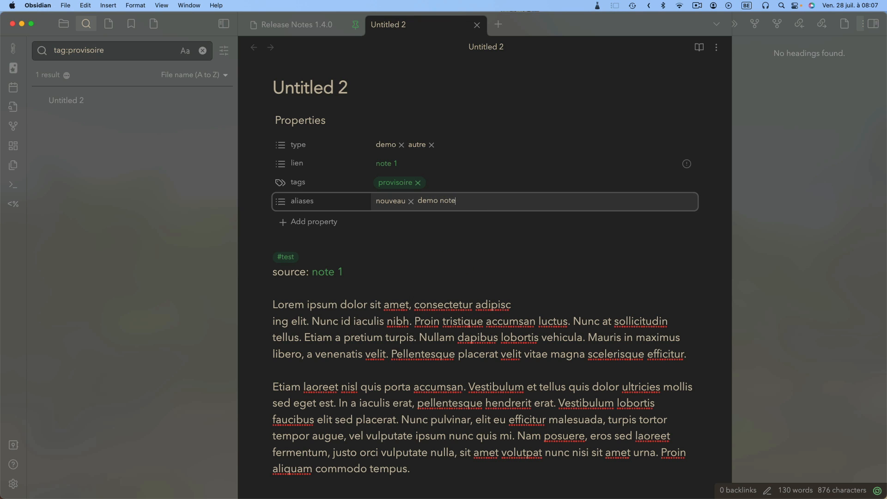
type("o note")
key("Return")
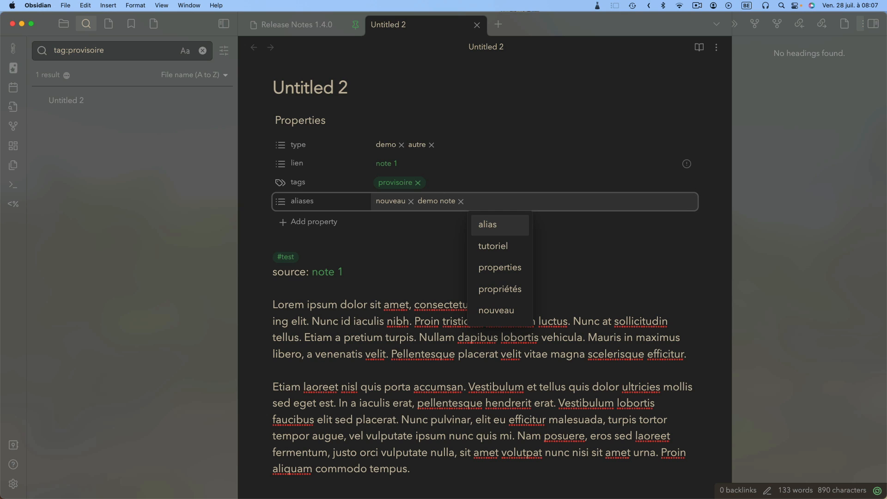
left_click(290, 237)
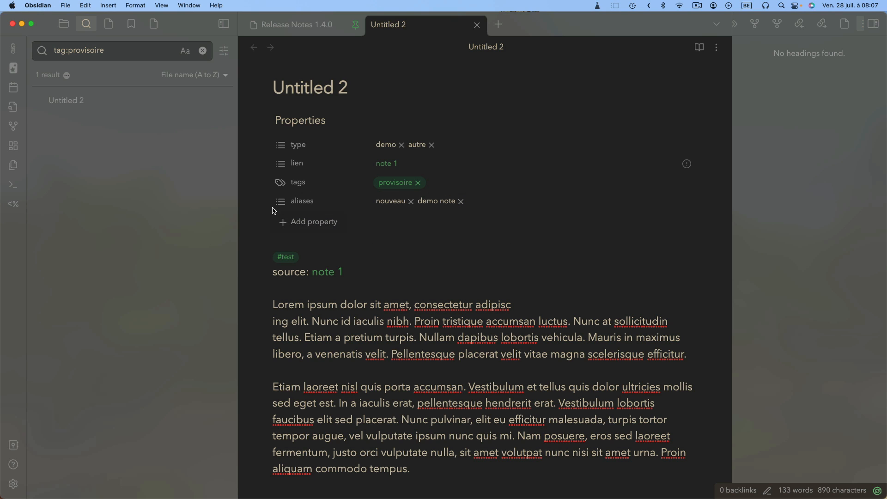
Step: Browse the existing property names, and add a new property named date-maj to the note
left_click(283, 226)
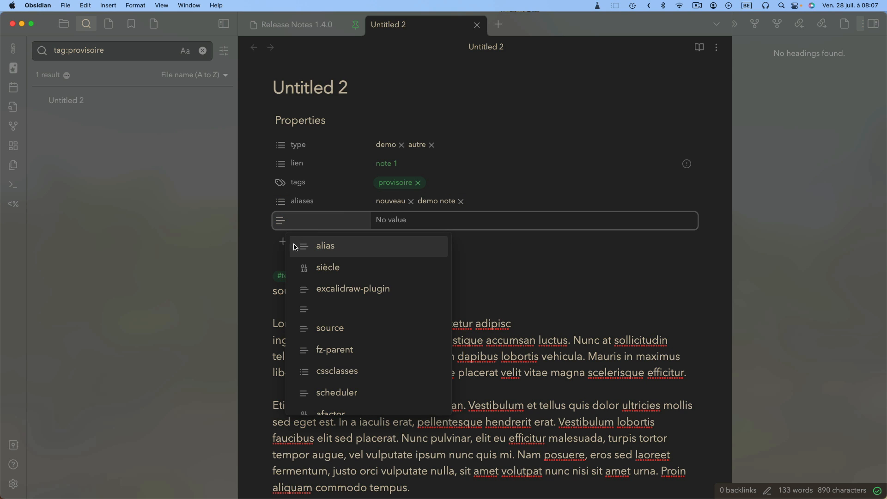
scroll(326, 282, "down", 5)
scroll(326, 282, "down", 6)
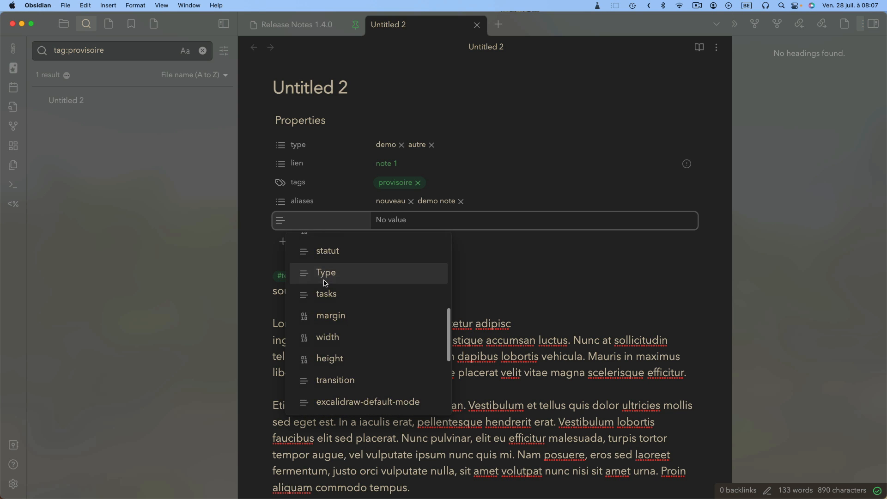
scroll(326, 283, "down", 3)
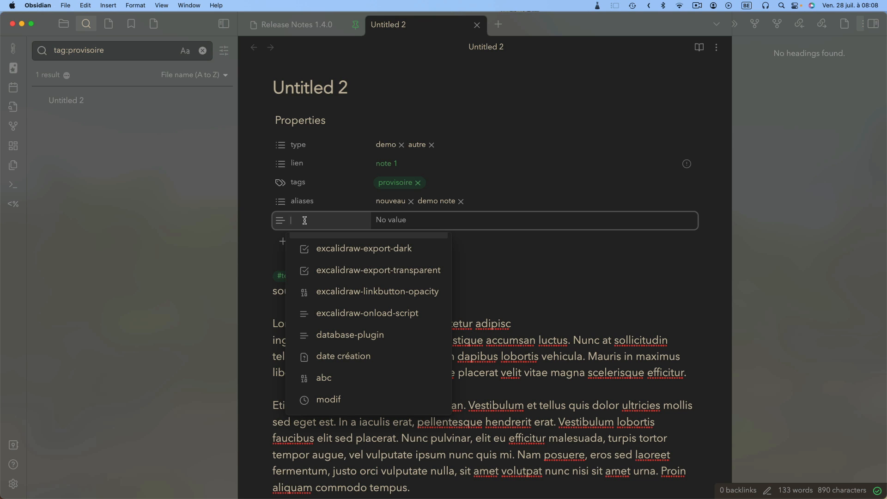
type("date")
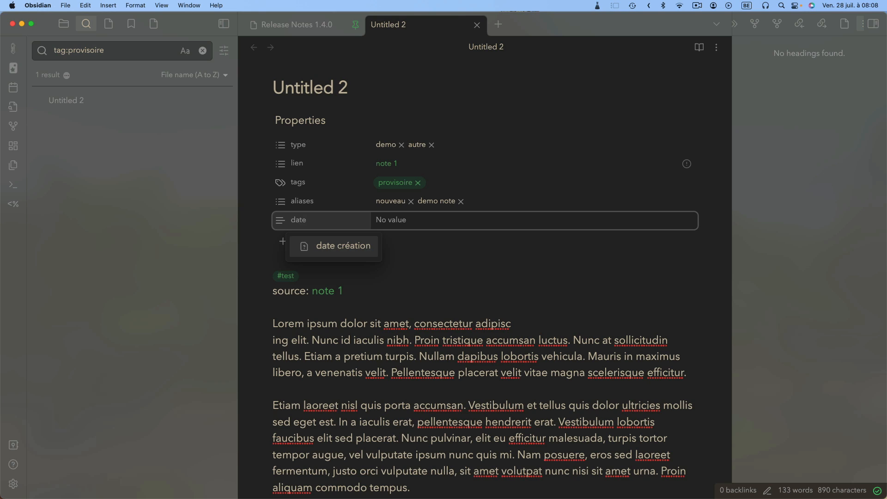
key("Escape")
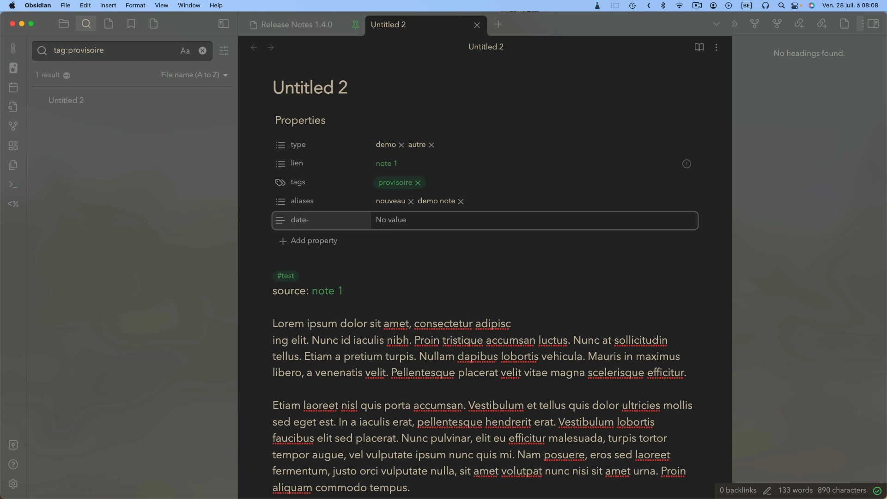
type("-maj")
key("Tab")
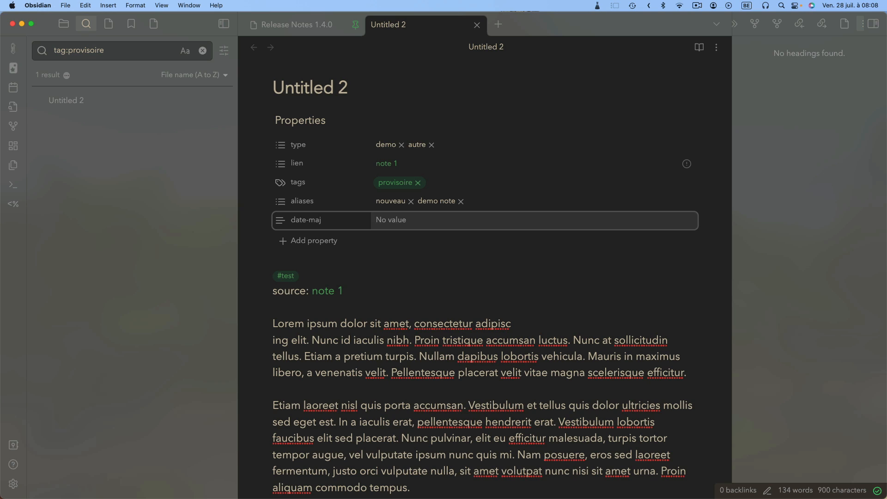
Step: Change the date-maj property's type to Date and set its date to 27/07/2023
left_click(278, 224)
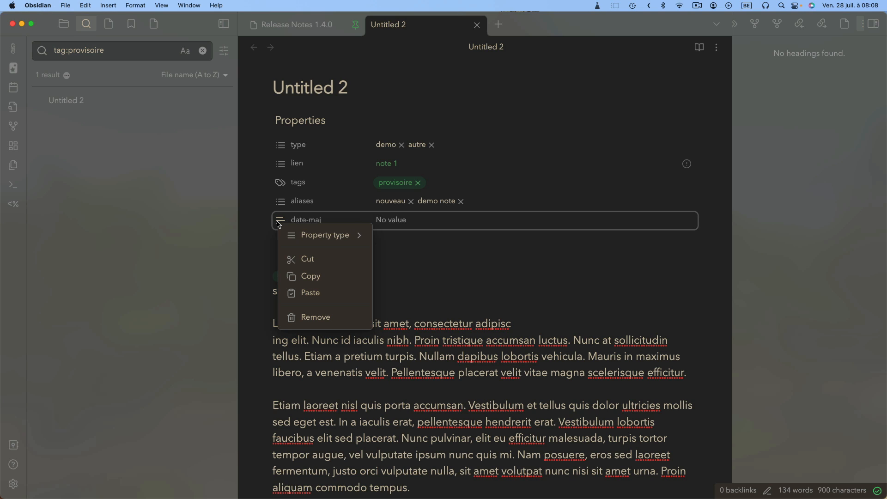
mouse_move(327, 237)
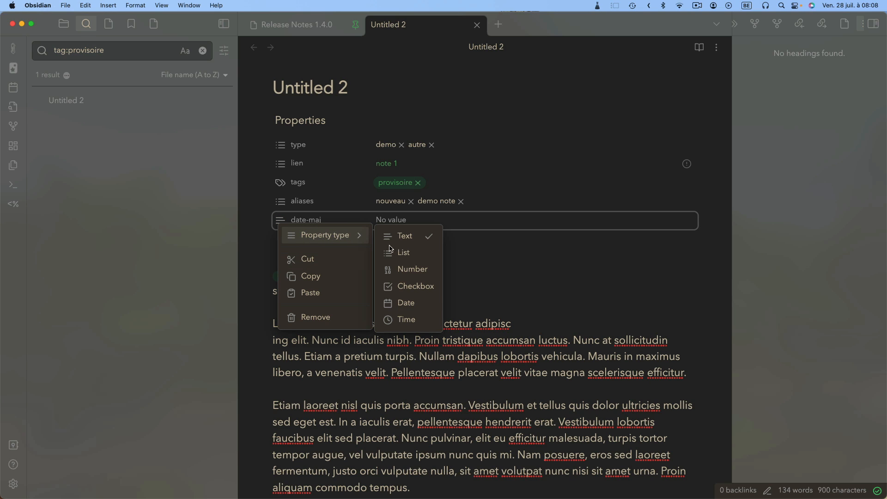
left_click(407, 303)
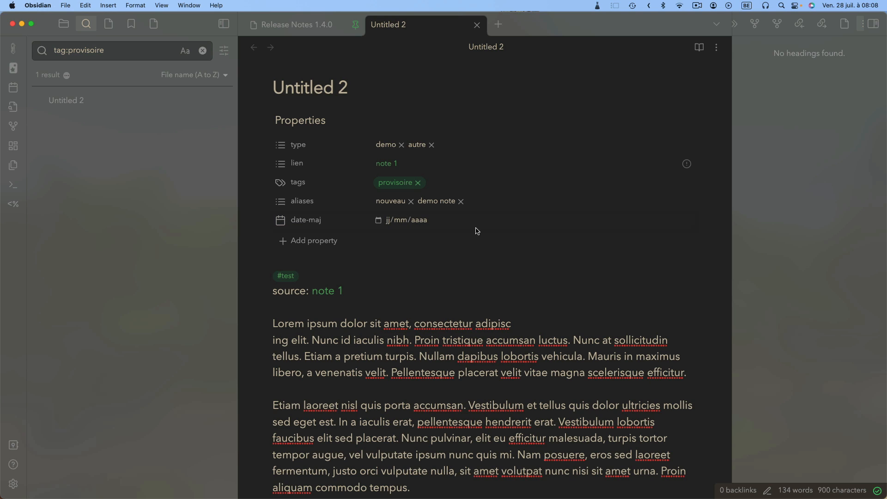
left_click(378, 220)
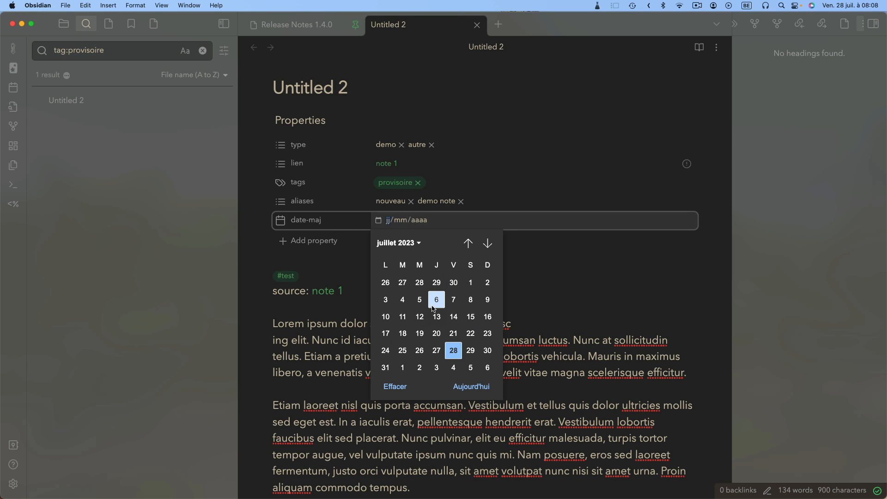
left_click(437, 350)
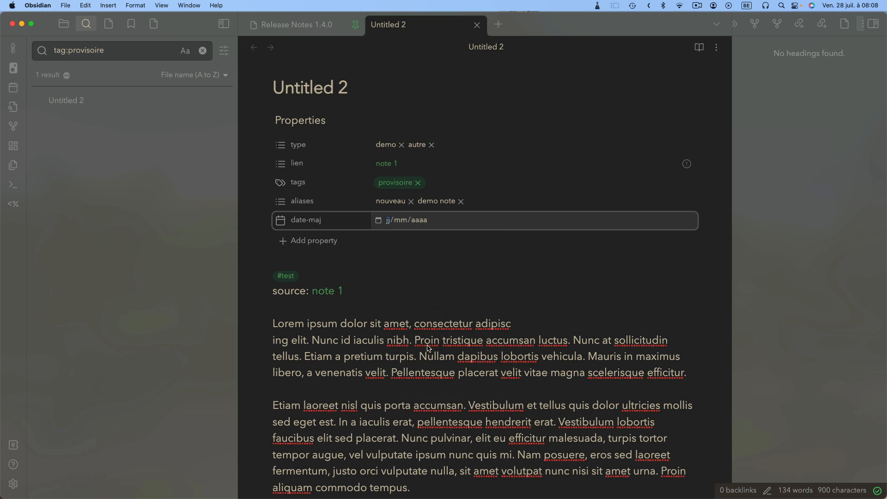
Step: Add a new property named date-heure-modif to the note and set its type to Time
left_click(283, 241)
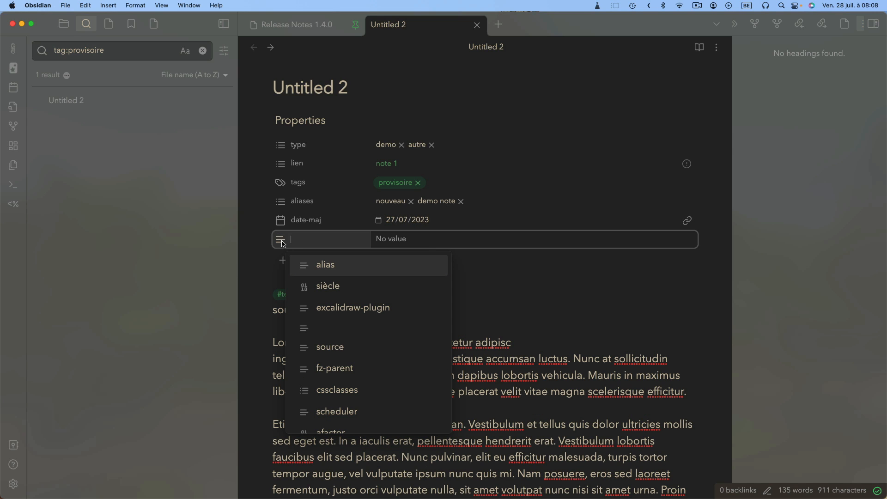
type("d")
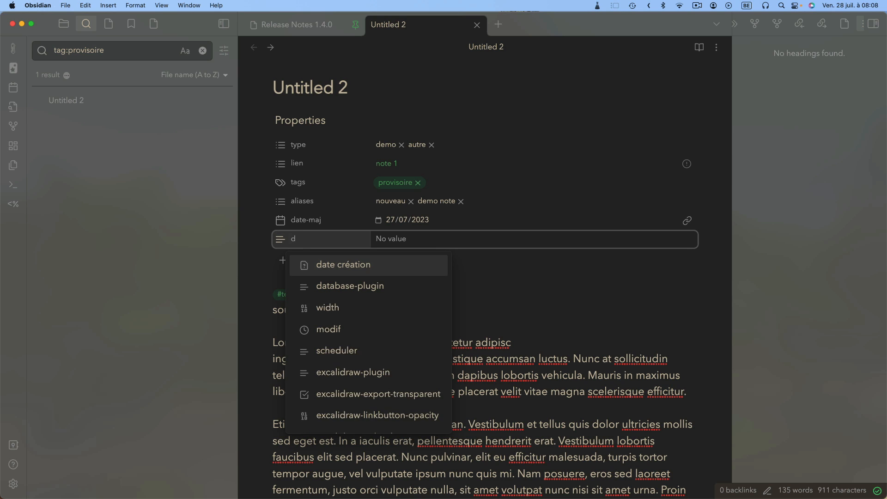
type("ate-heure-modif")
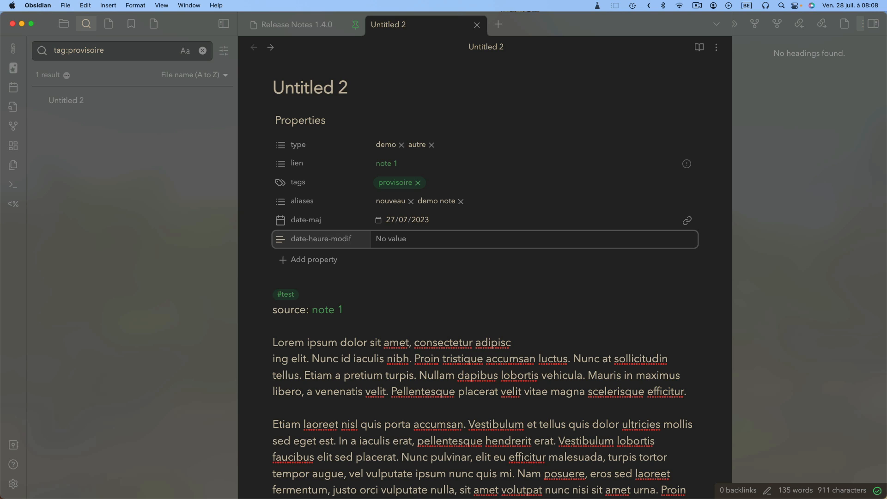
key("Return")
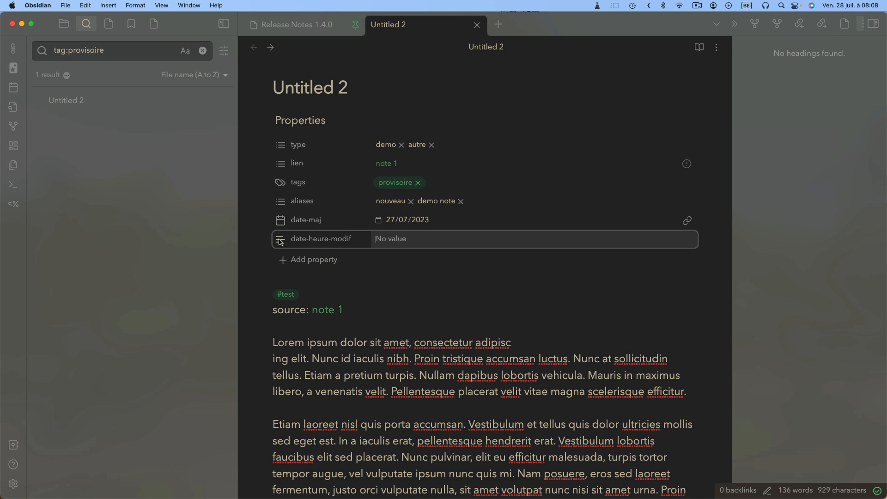
left_click(280, 241)
mouse_move(312, 253)
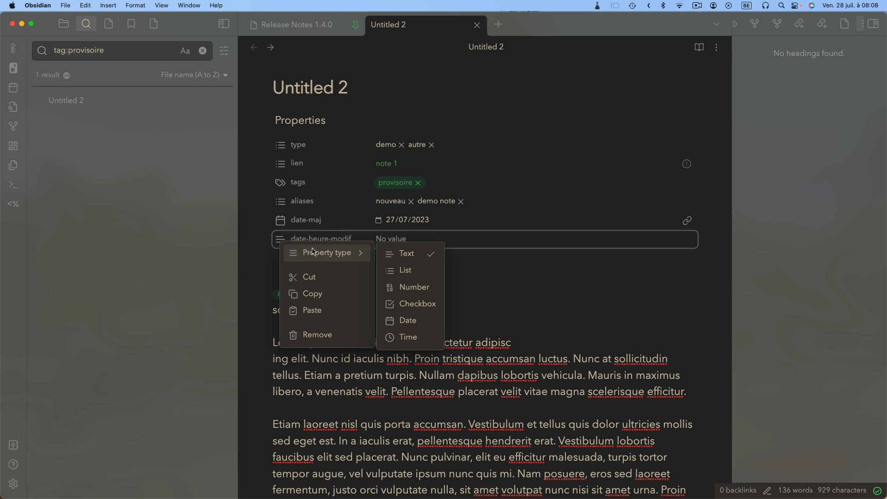
left_click(417, 343)
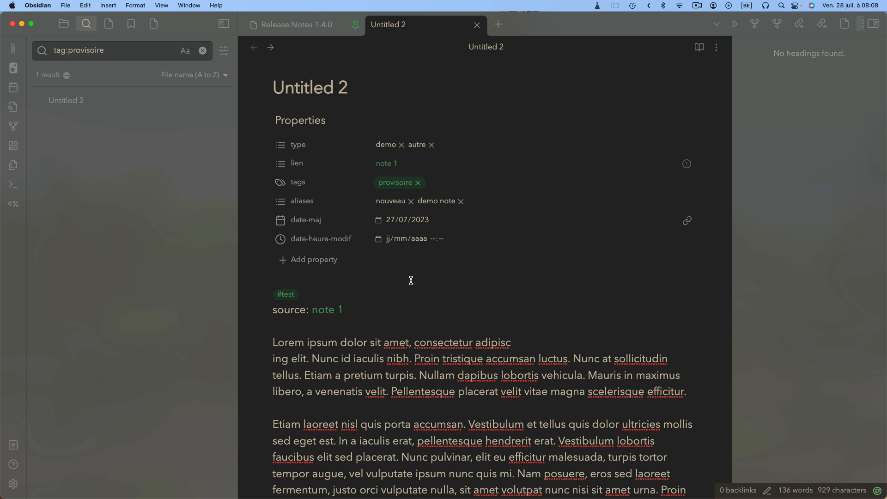
Step: Set the date-heure-modif property to 27/07/2023 at 12:12
left_click(379, 239)
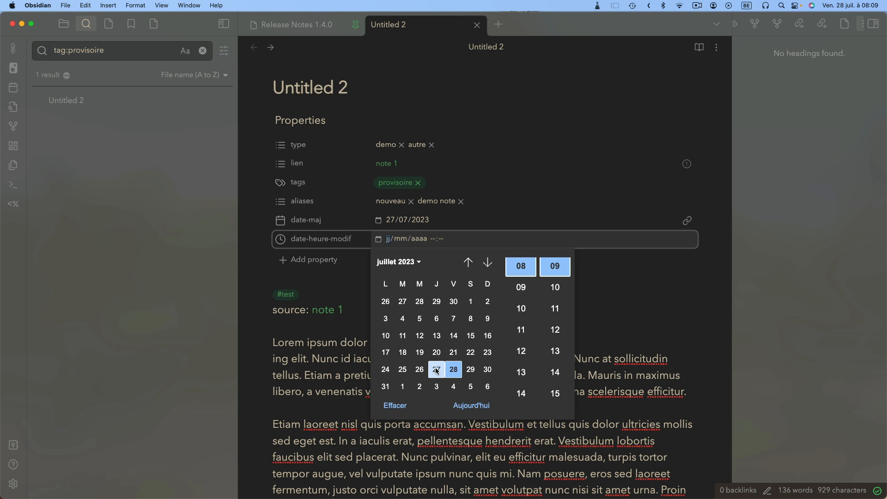
left_click(437, 370)
left_click(524, 352)
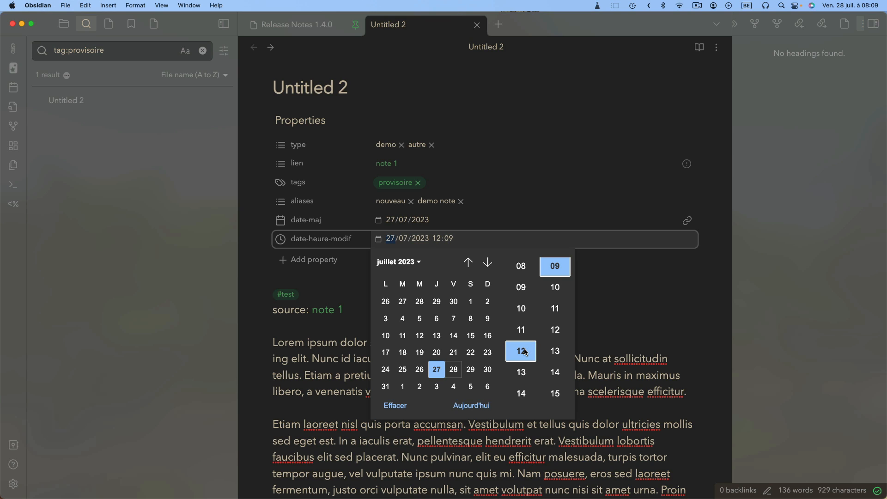
left_click(546, 336)
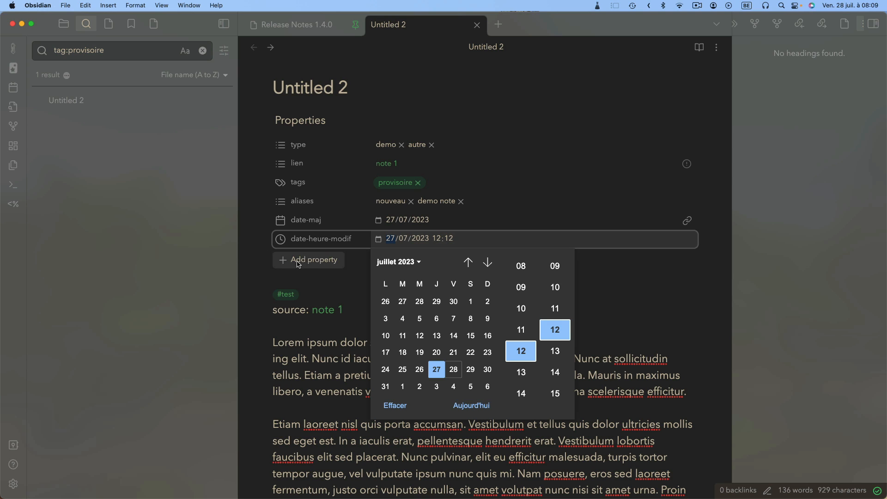
left_click(308, 279)
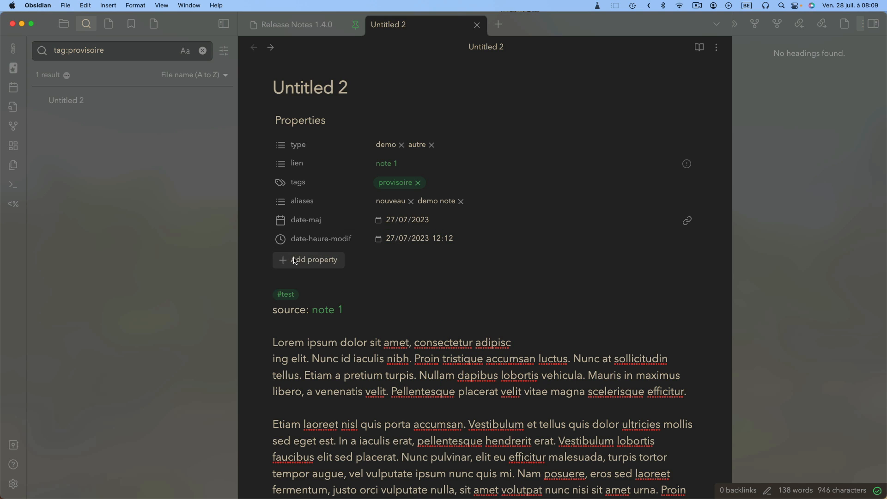
Step: Add a Text property named essai to the note with the value texte
left_click(295, 260)
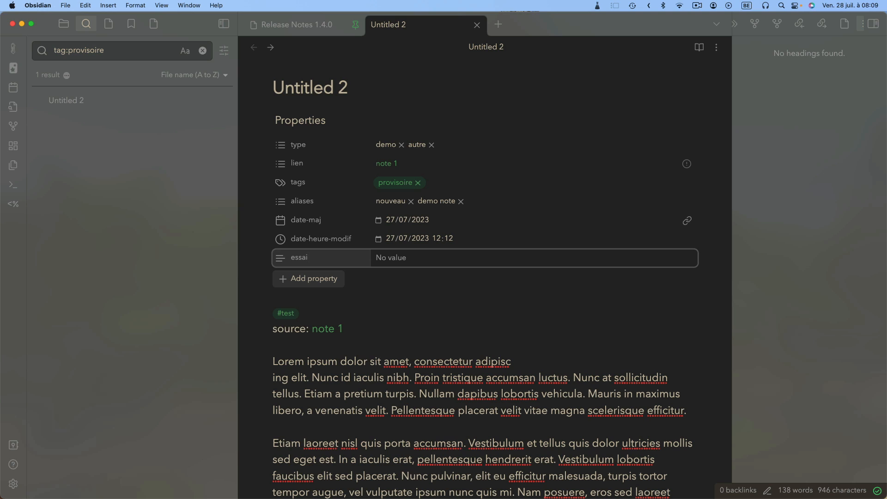
left_click(280, 258)
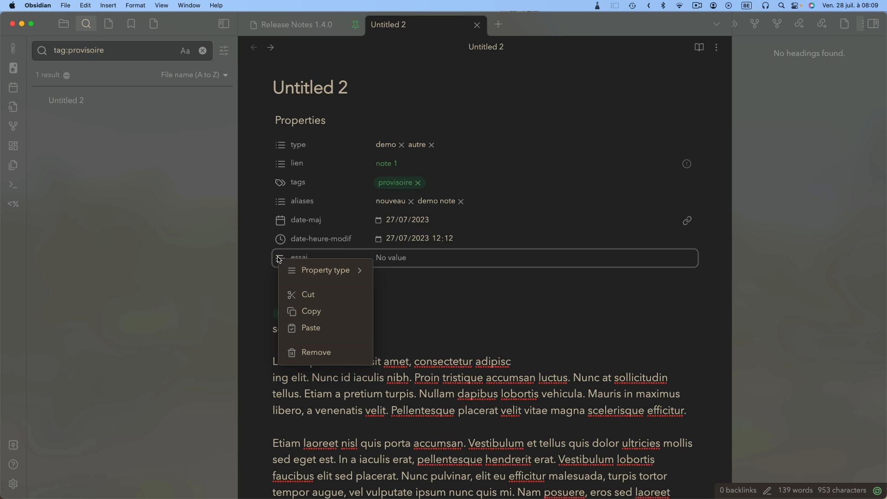
mouse_move(339, 273)
left_click(396, 272)
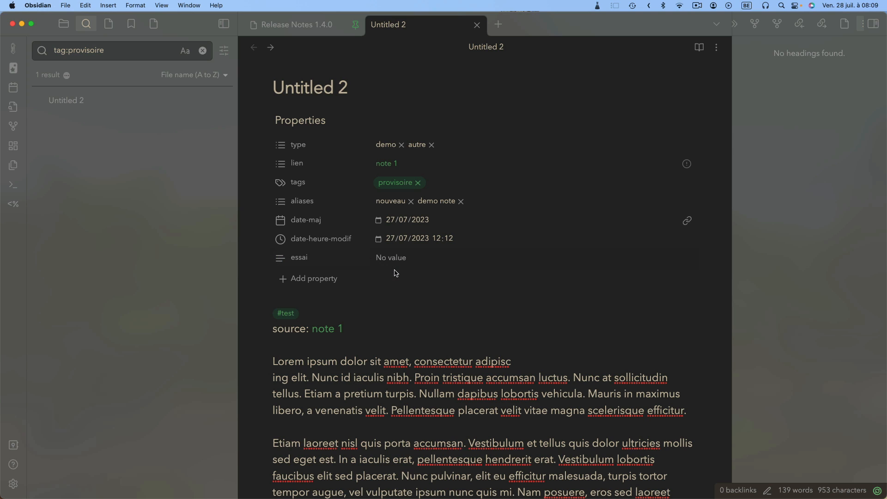
left_click(391, 259)
type("texte")
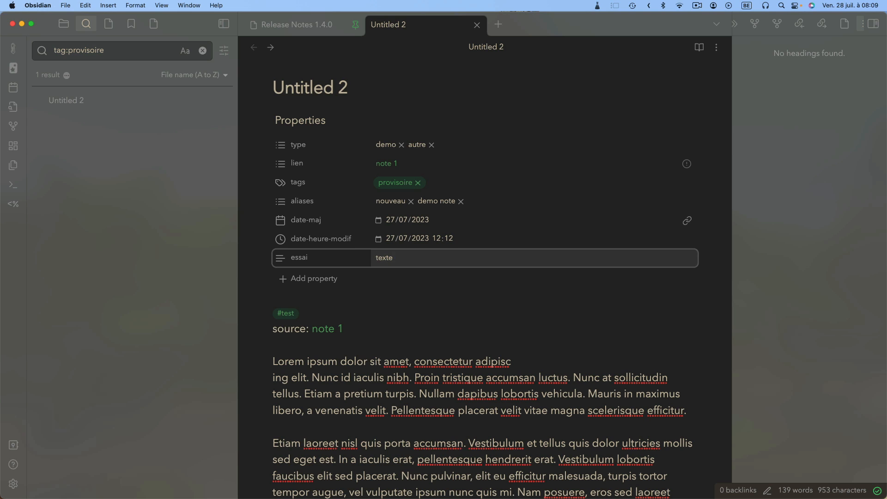
scroll(396, 279, "down", 1)
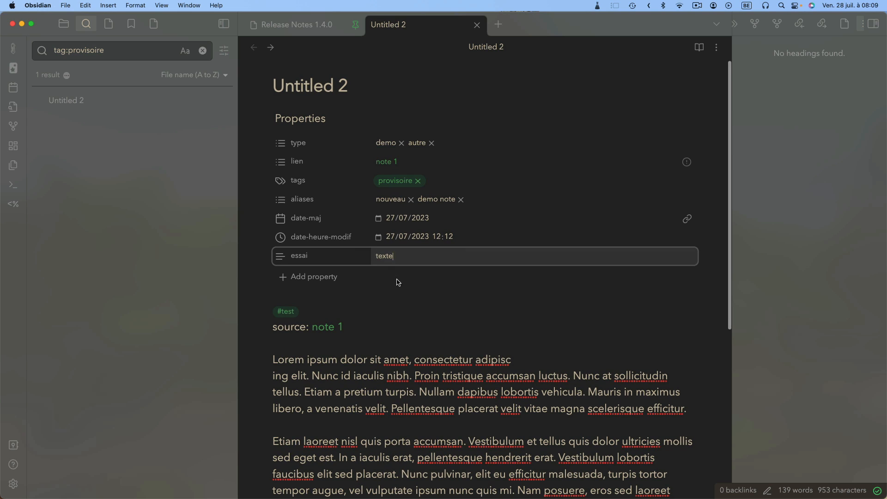
Step: Change the essai property's type to Date while keeping its text value
left_click(280, 259)
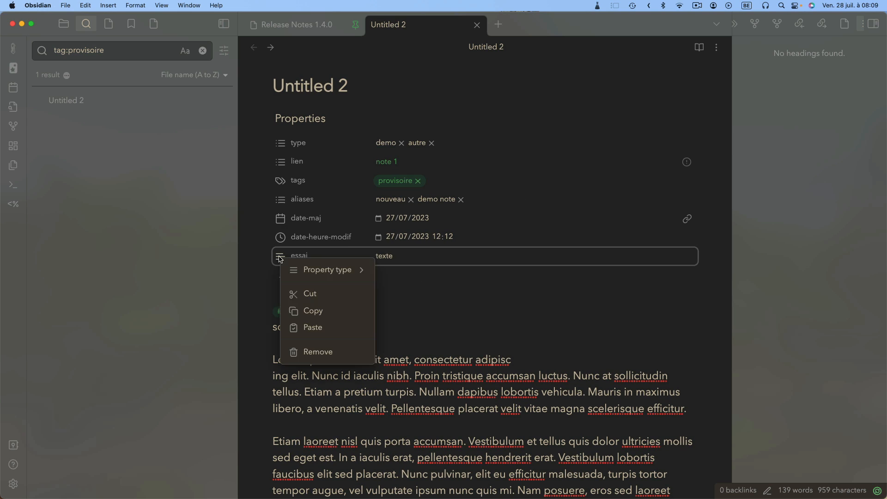
mouse_move(333, 269)
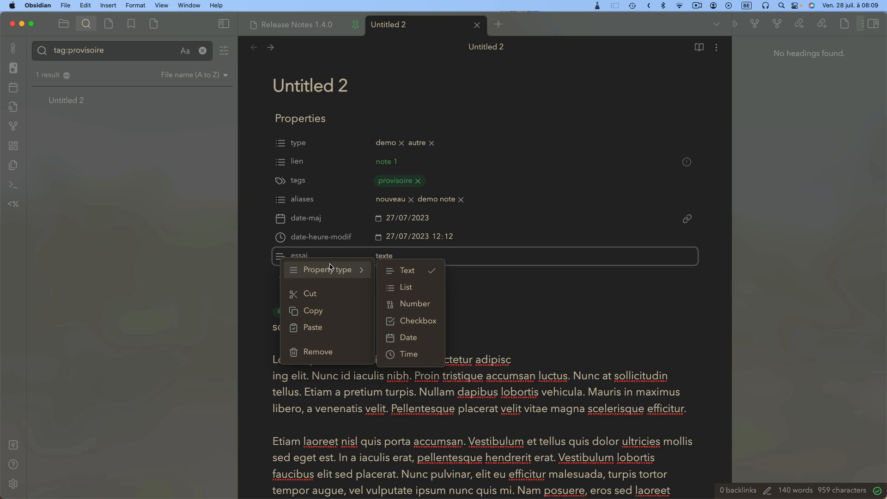
left_click(400, 339)
mouse_move(691, 261)
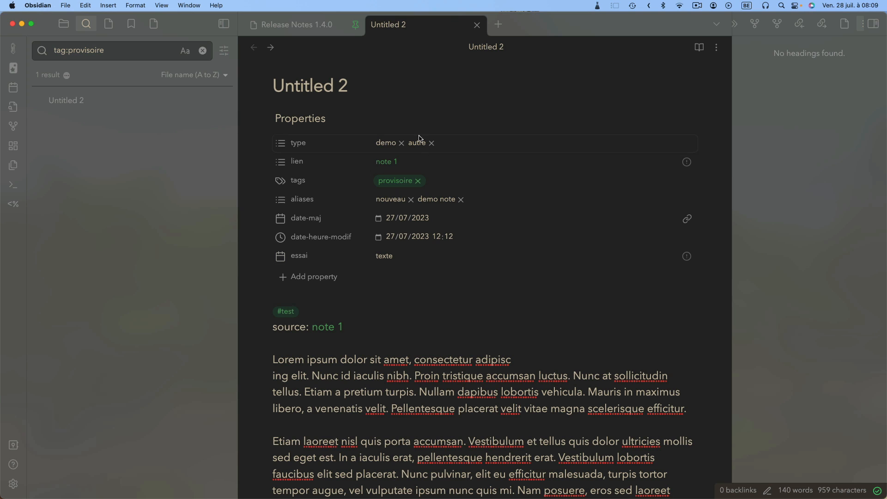
Step: Try to resolve the type mismatch on the lien property by saving the proposed type change
left_click(688, 163)
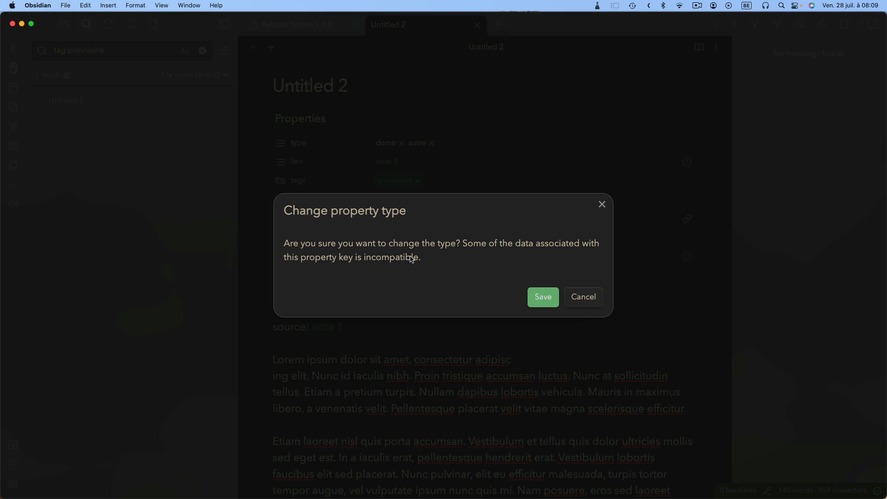
left_click(542, 298)
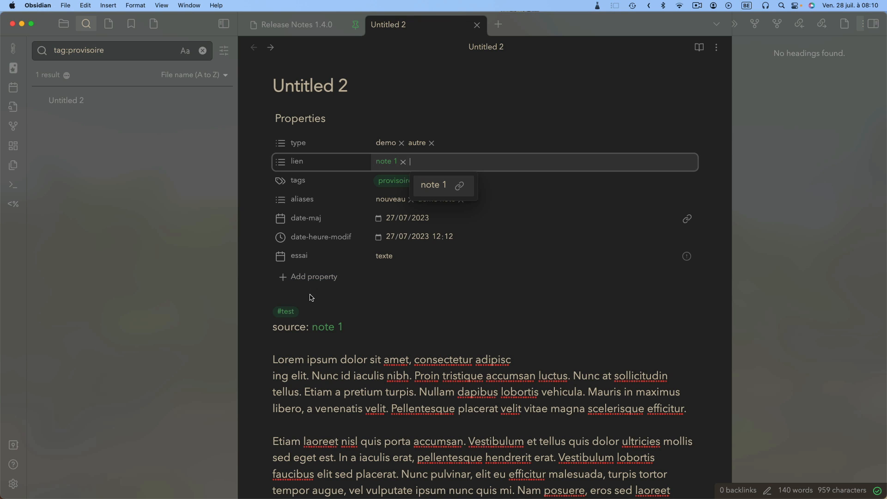
left_click(356, 361)
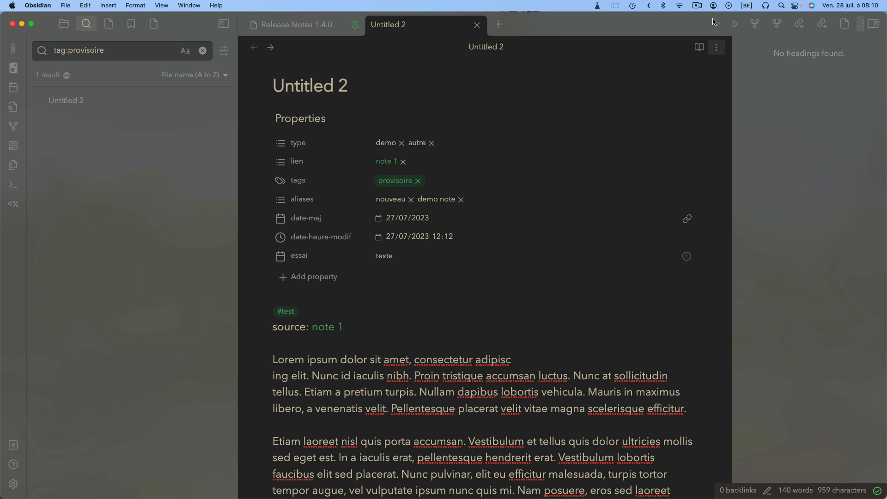
Step: Switch the note to Source mode and add the inline field "type-note:: essai" on the blank line below the source link
left_click(717, 49)
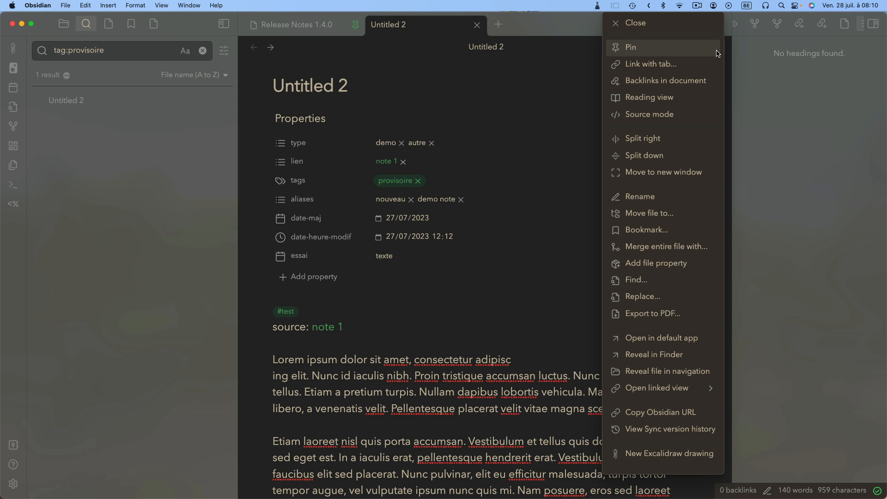
left_click(651, 114)
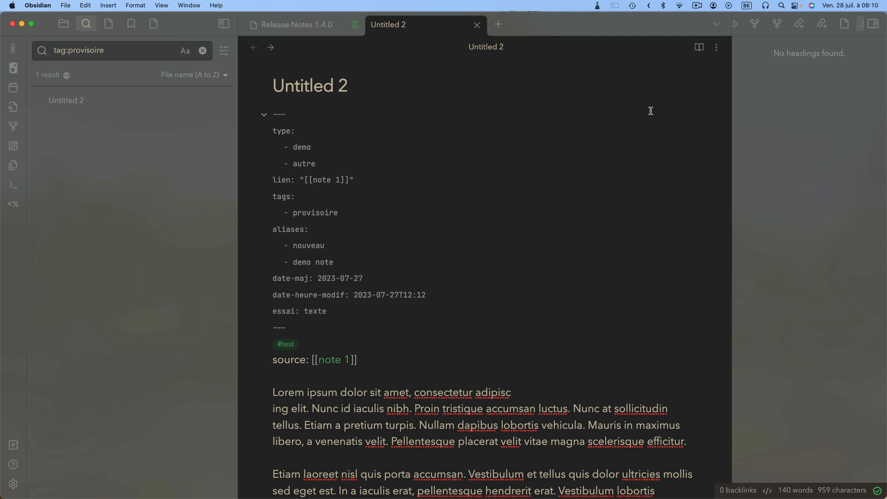
scroll(442, 299, "down", 2)
scroll(445, 300, "up", 2)
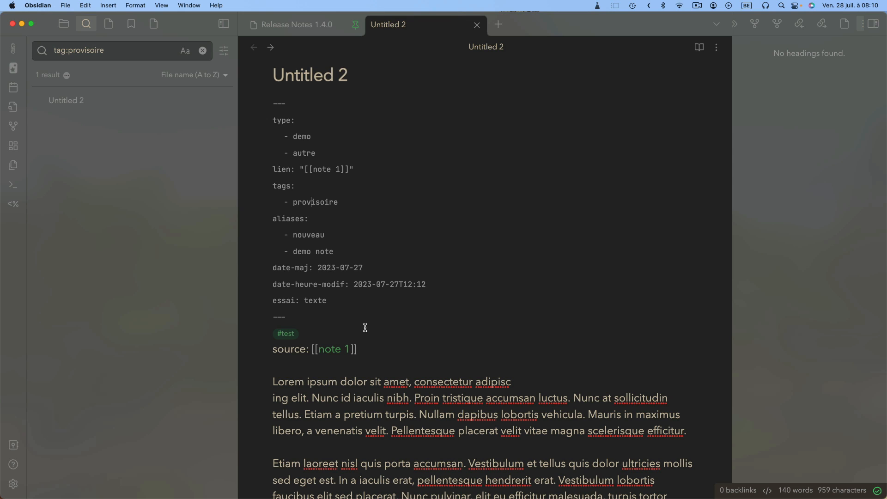
scroll(361, 325, "down", 2)
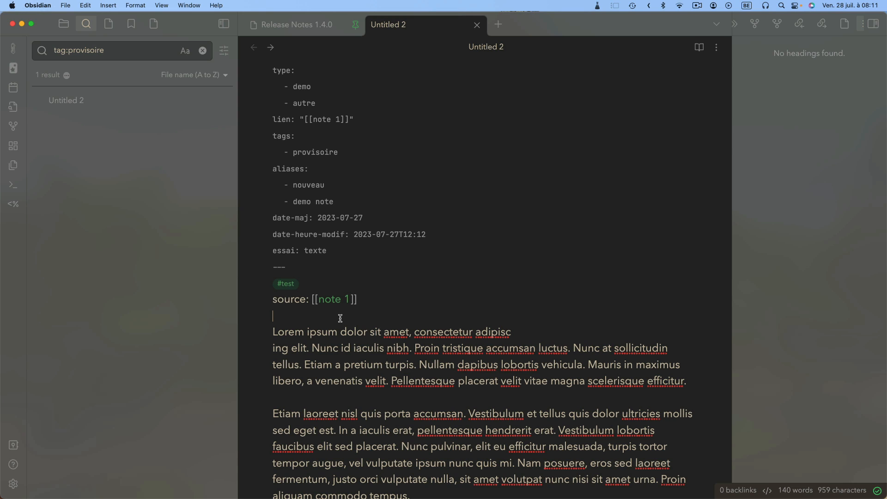
type("type-note:: essai")
Step: Switch the note to Reading view and save the type change proposed for the mismatched lien property
left_click(699, 48)
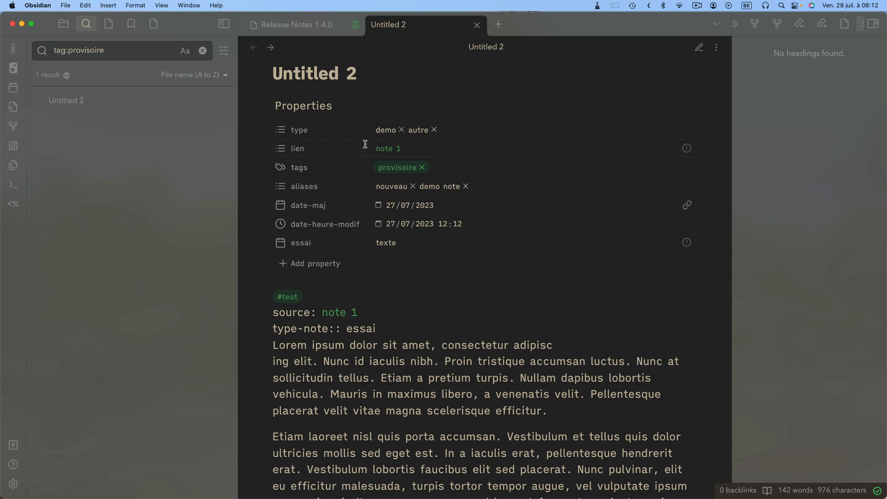
scroll(425, 119, "up", 1)
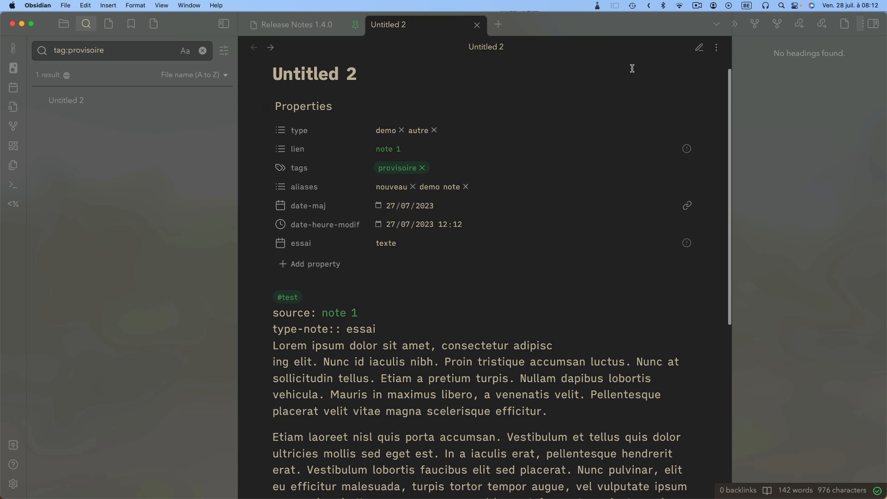
left_click(699, 48)
left_click(699, 48)
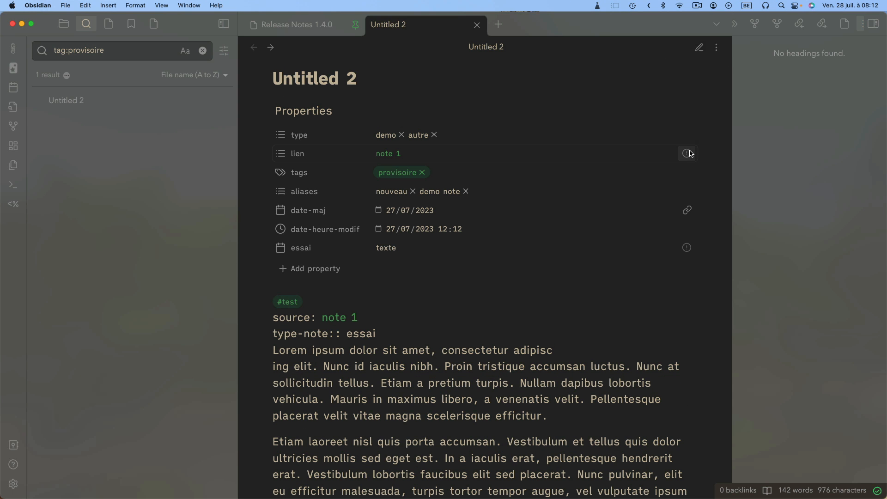
left_click(686, 153)
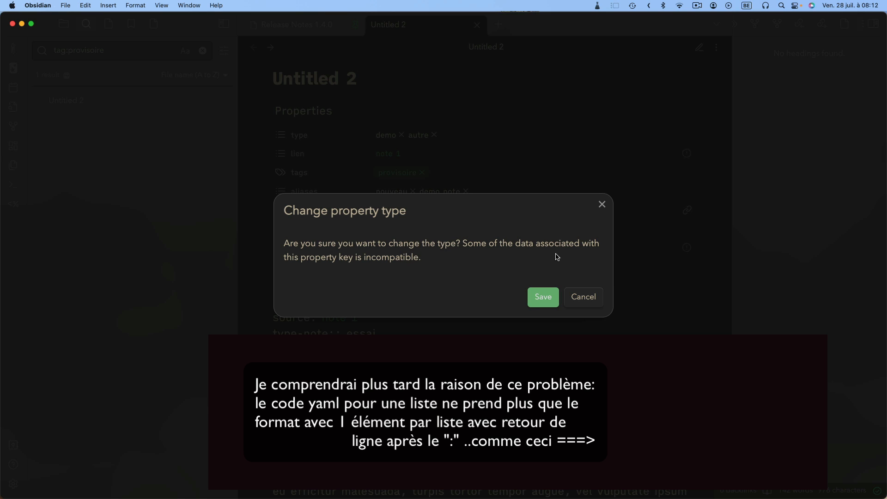
left_click(537, 297)
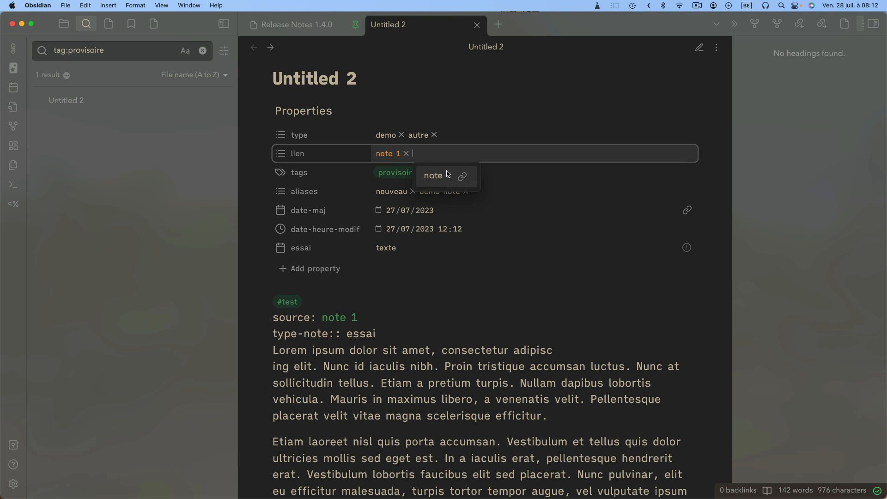
Step: Replace the value of the lien property with a new internal link to note 1
left_click(406, 154)
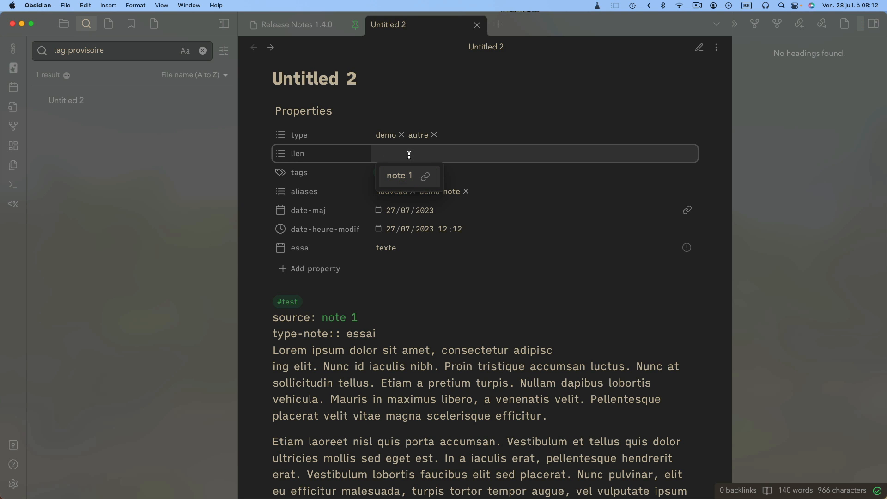
type("[[")
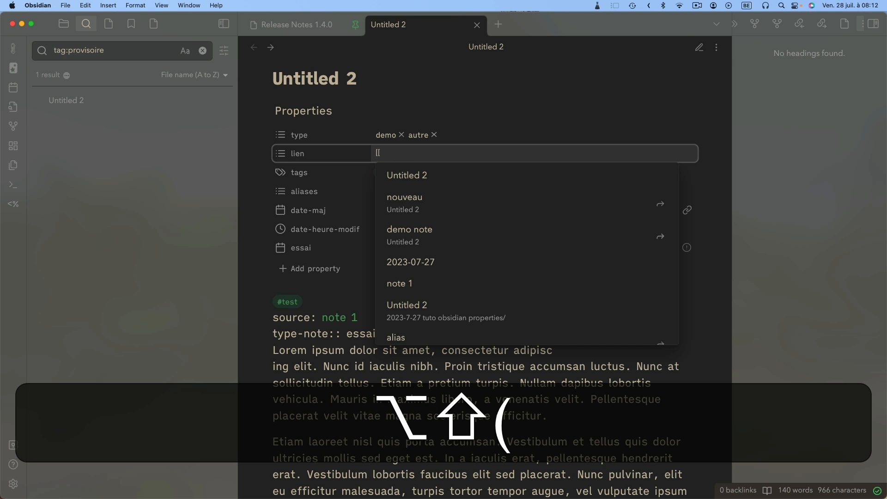
type("n")
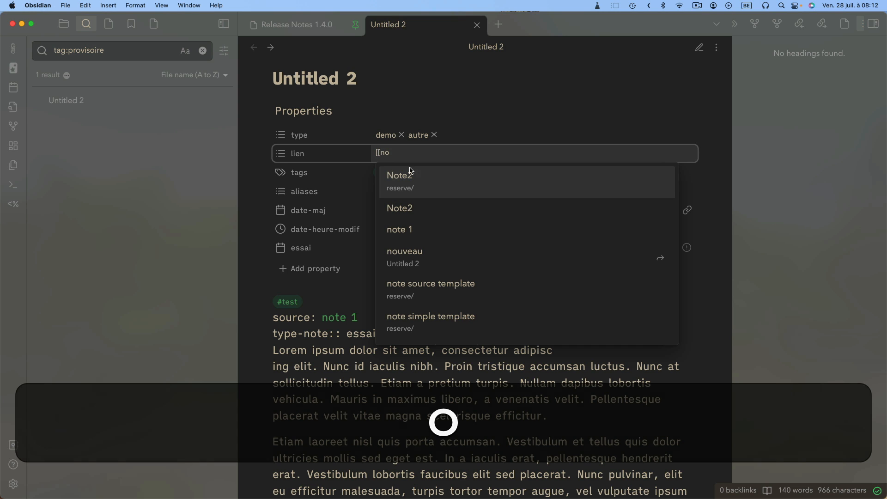
type("o")
left_click(396, 229)
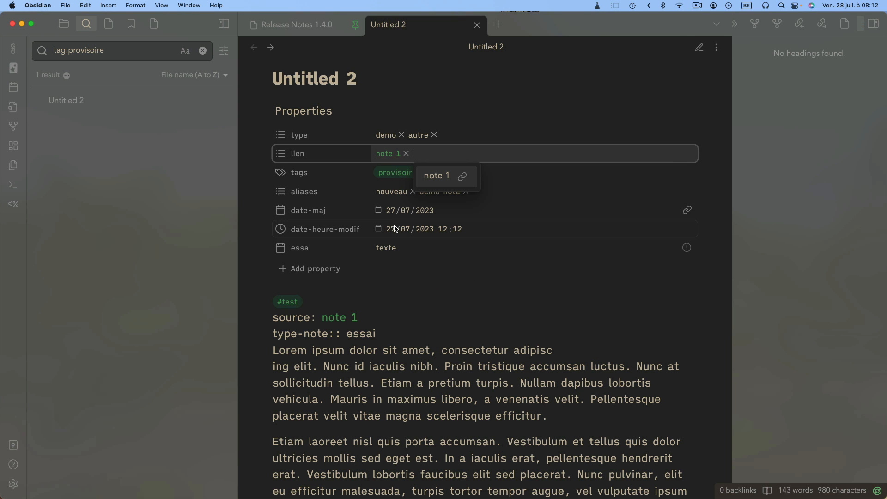
left_click(335, 297)
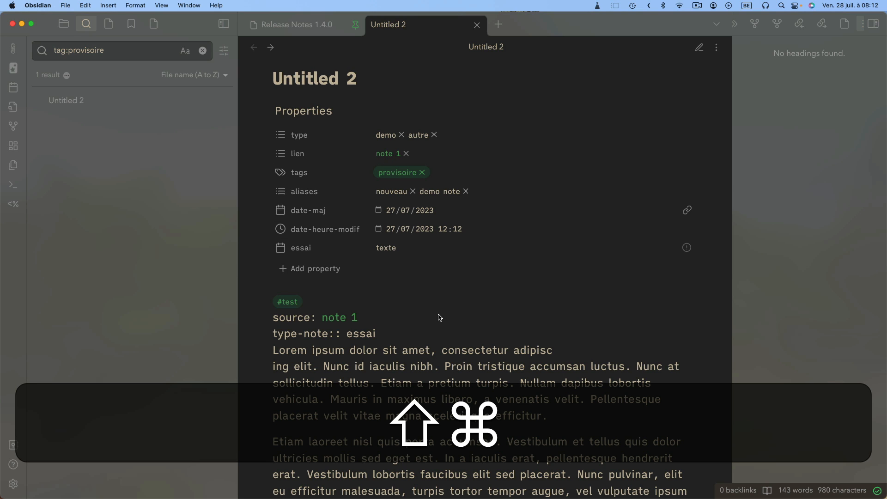
Step: Leave Reading view and change the note's editing mode from Source mode to Live Preview
key("shift+super+e")
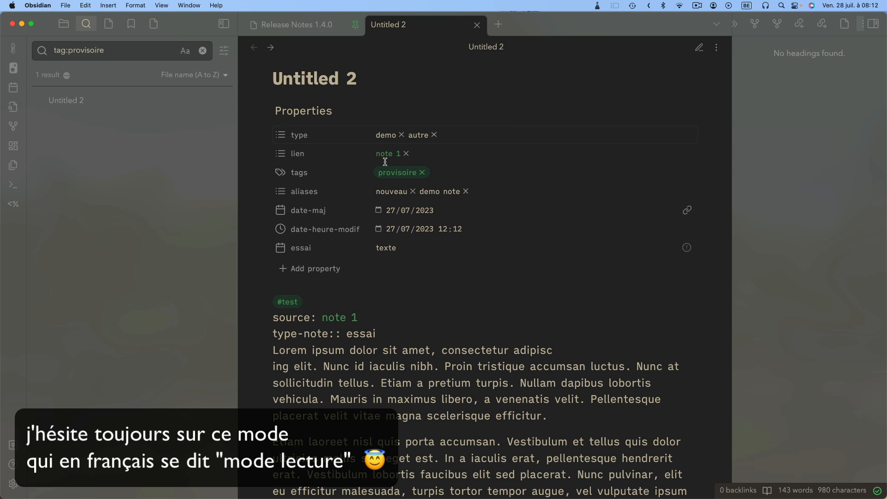
left_click(699, 48)
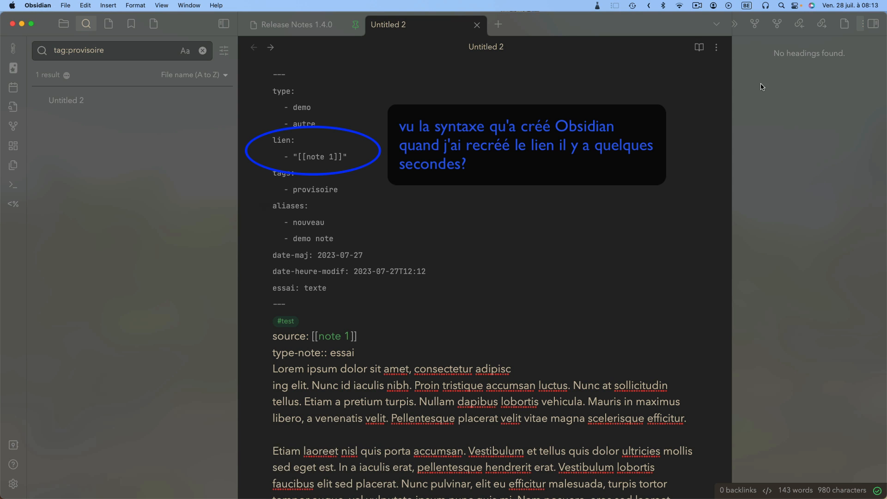
left_click(716, 47)
scroll(660, 111, "down", 1)
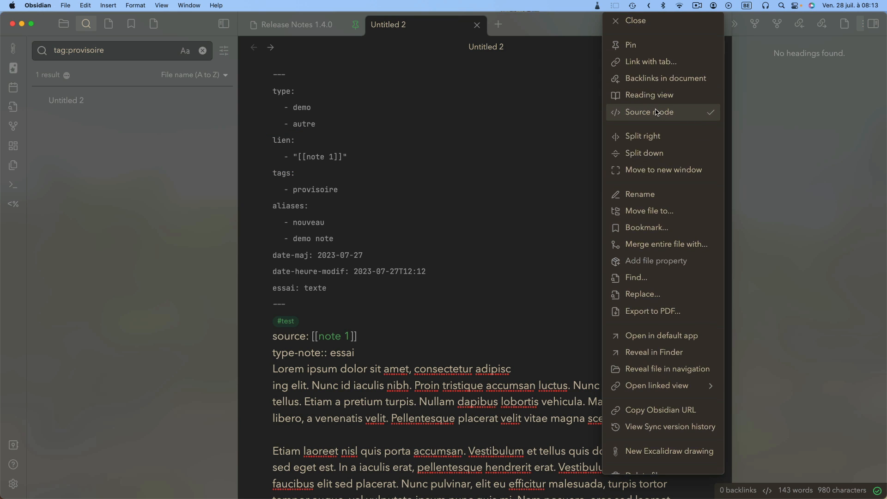
left_click(656, 114)
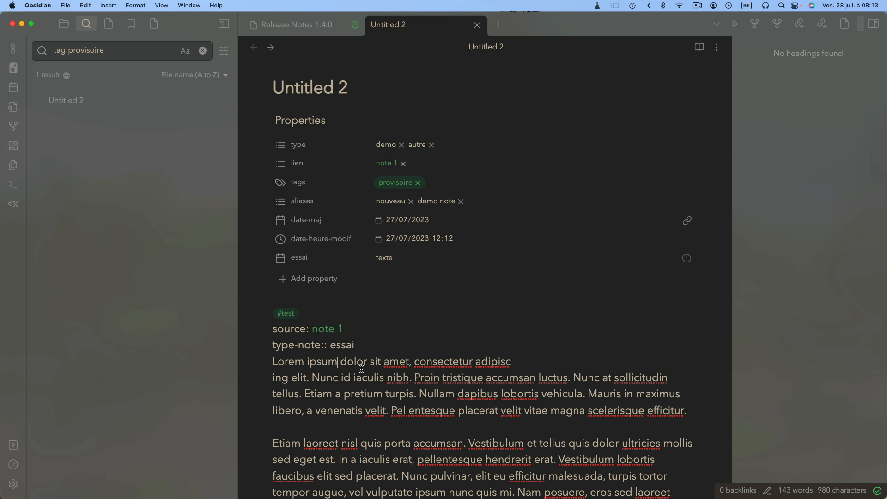
Step: Append "w" to "ipsum" in the first body line, and check in Reading view whether the tags property can be edited
type("w")
key("super+e")
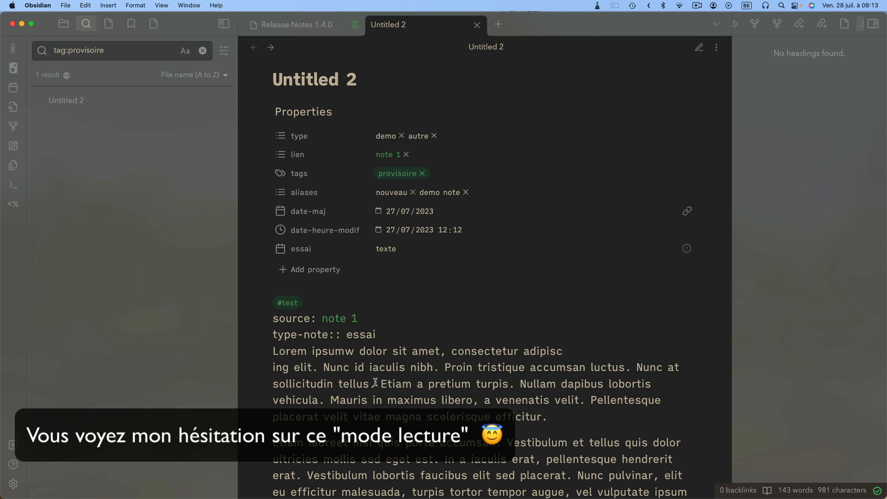
left_click(442, 171)
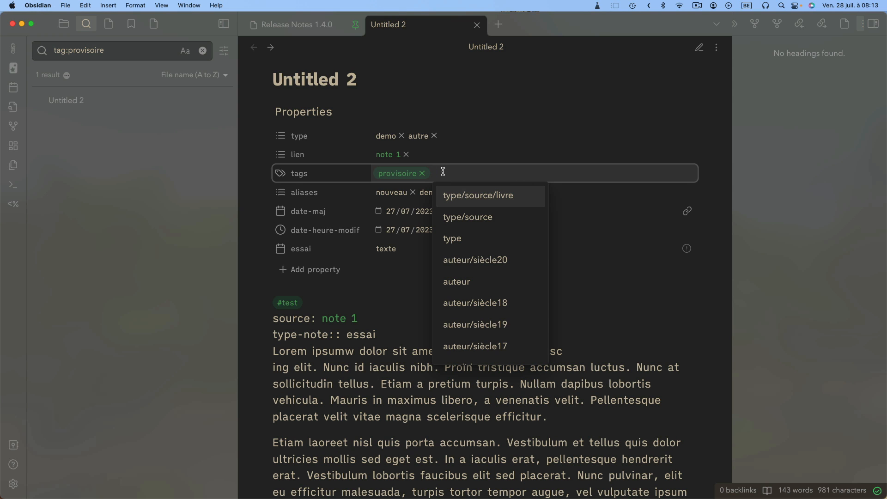
left_click(333, 394)
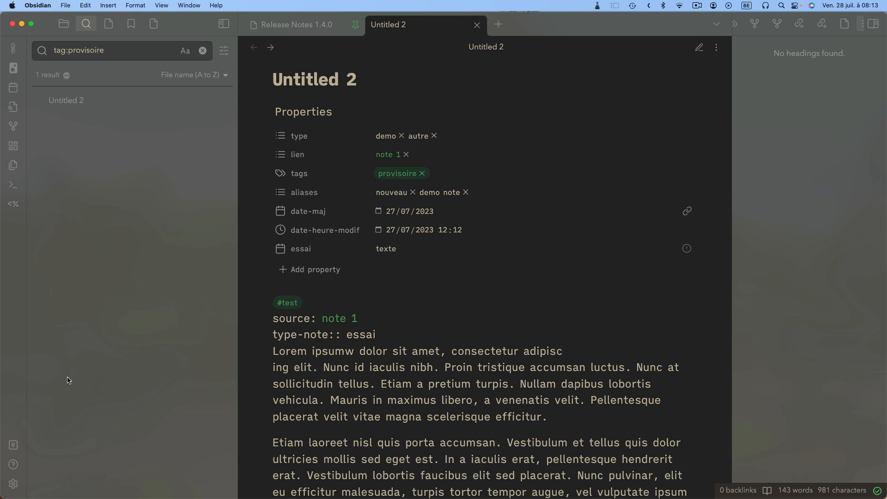
Step: Toggle the Properties core plugin in the settings and return to the note
left_click(14, 483)
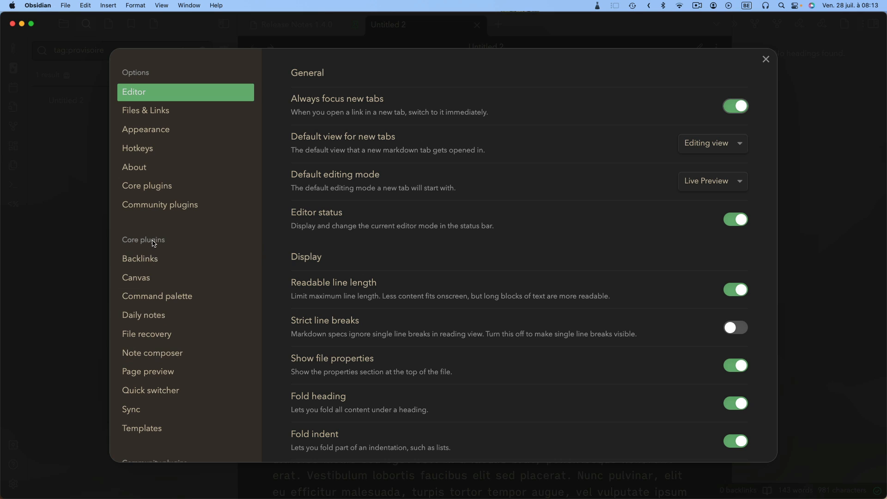
left_click(147, 190)
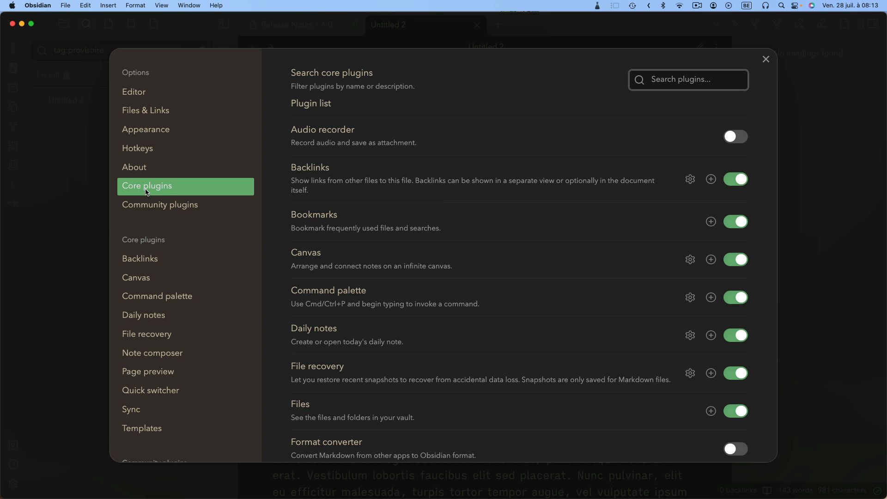
scroll(526, 353, "down", 5)
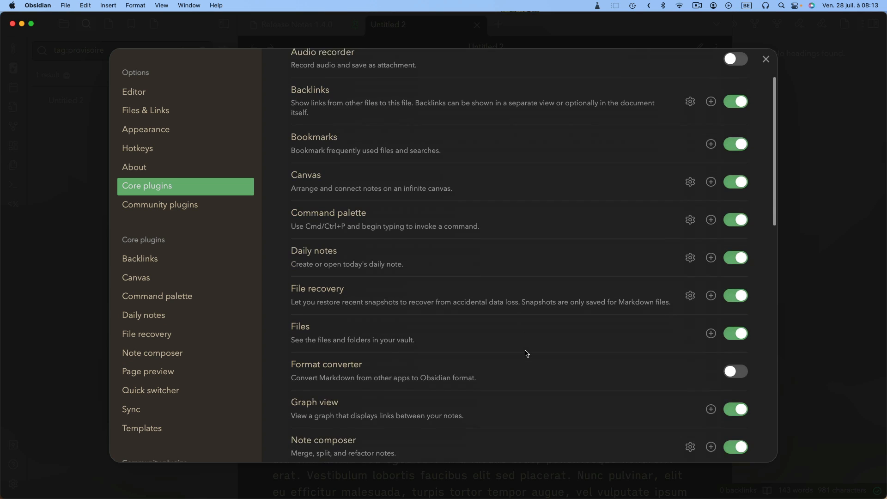
scroll(450, 354, "down", 2)
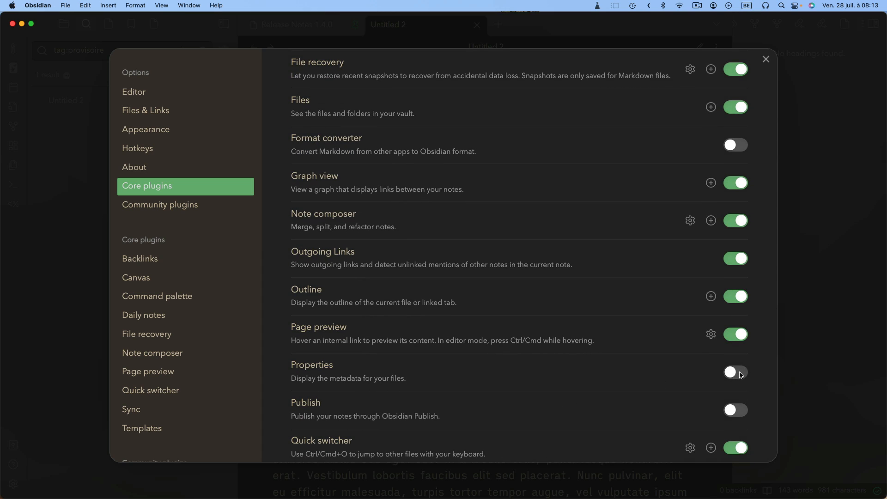
left_click(740, 375)
left_click(766, 59)
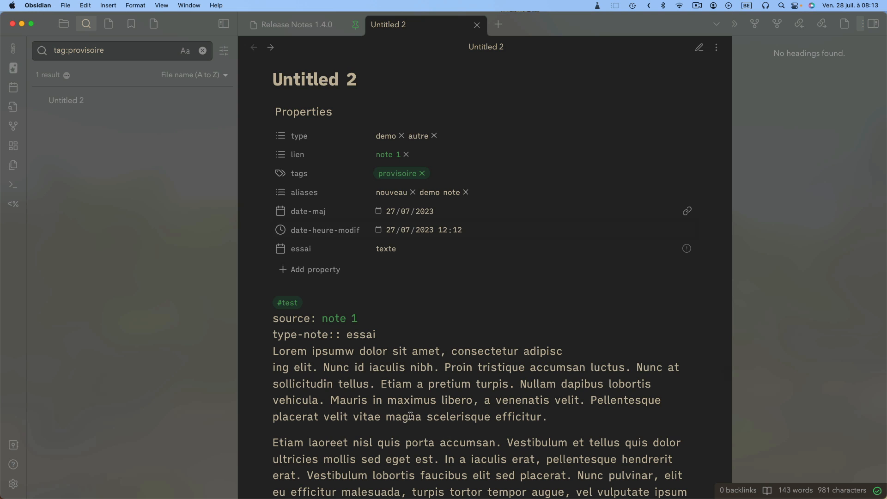
Step: Return the note to editing and compare its properties in Source mode and in Live Preview
left_click(698, 48)
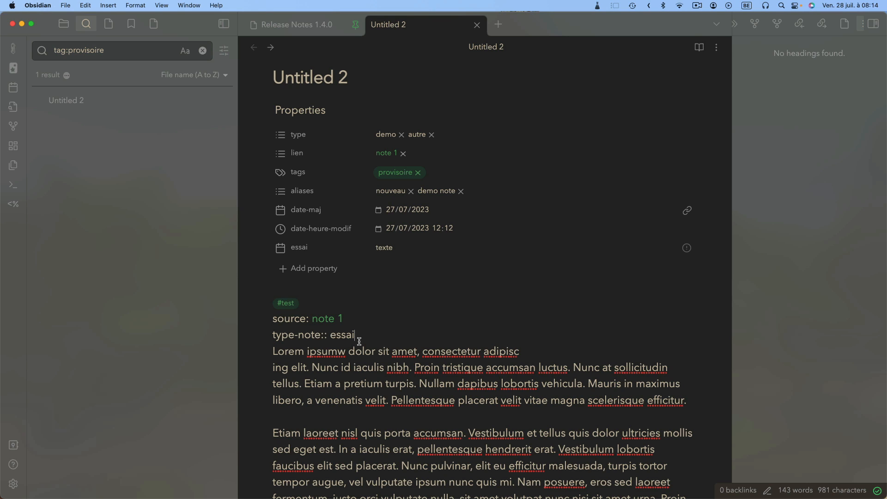
left_click(717, 47)
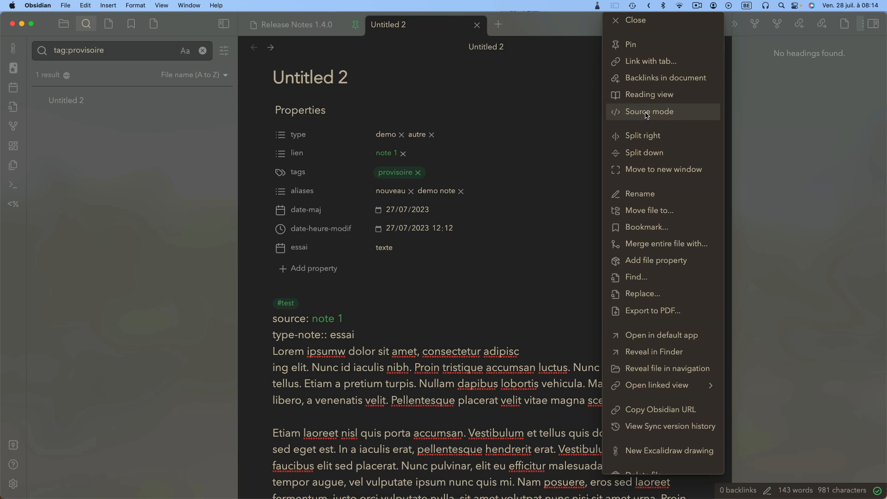
left_click(647, 116)
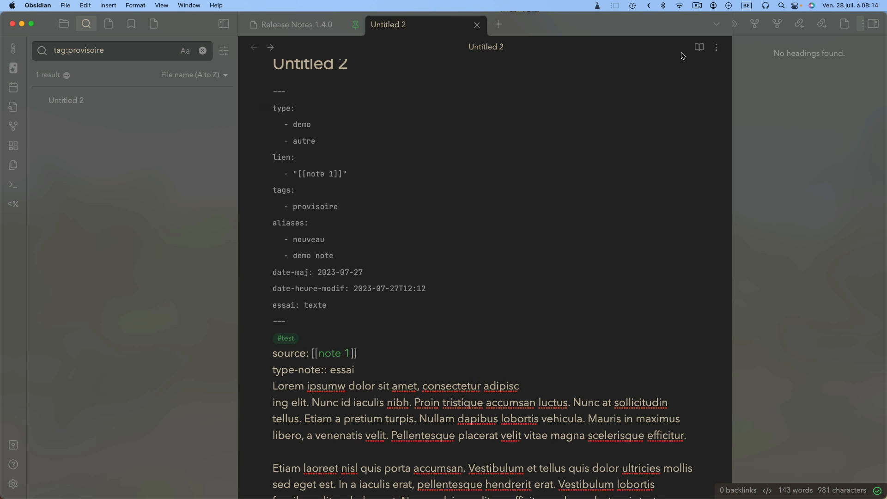
left_click(716, 47)
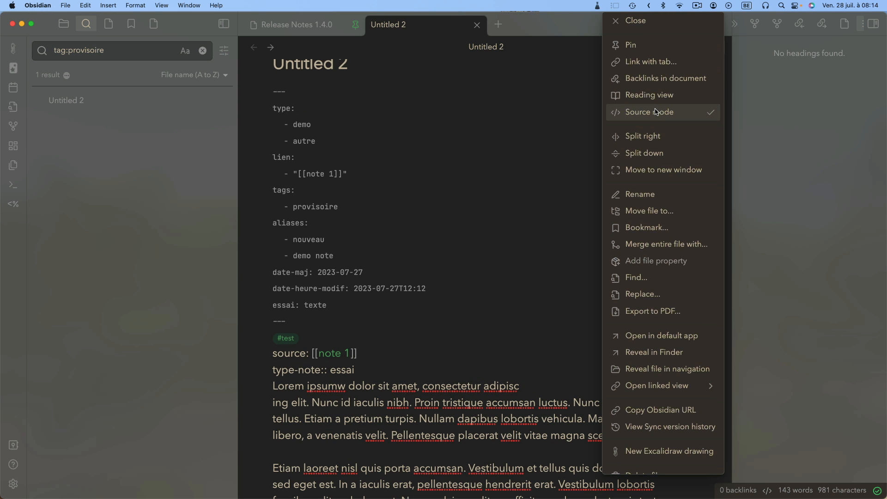
left_click(655, 113)
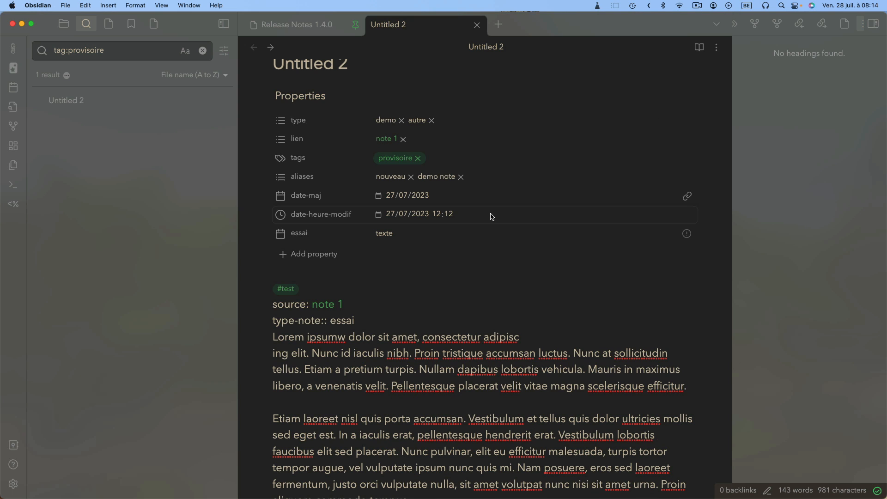
Step: Switch the note to Reading view and check whether the lien property can be edited there
left_click(716, 47)
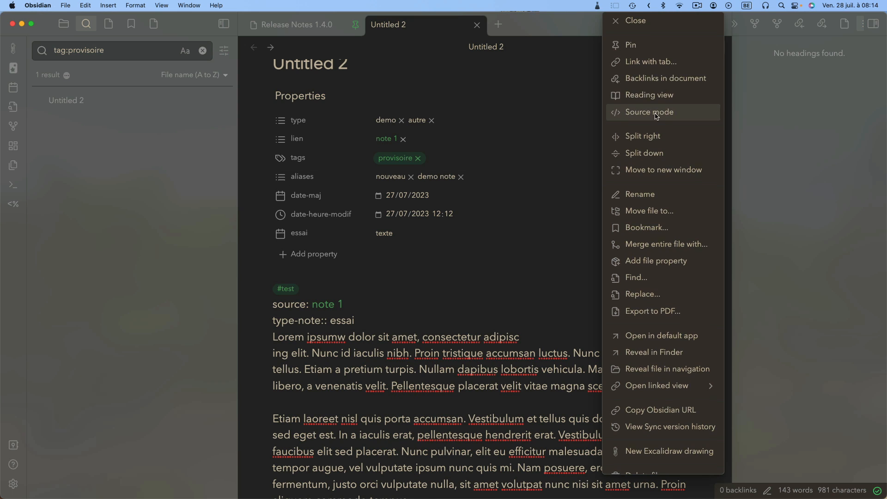
left_click(648, 96)
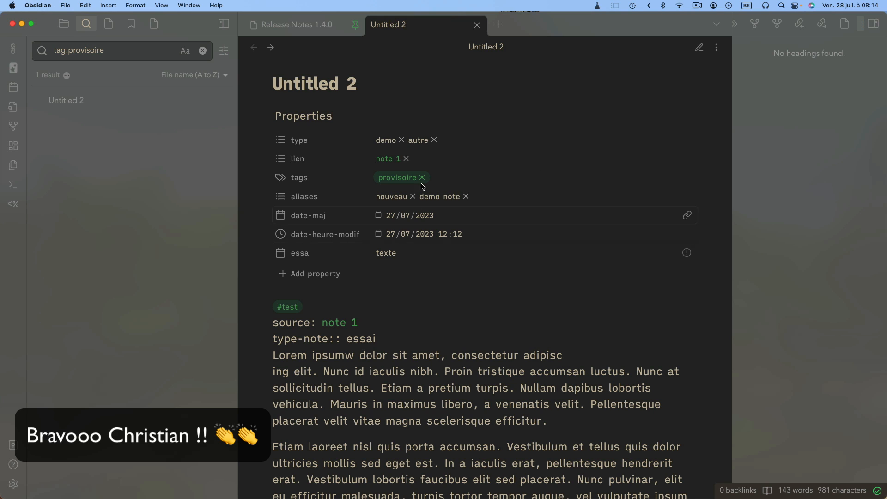
left_click(430, 158)
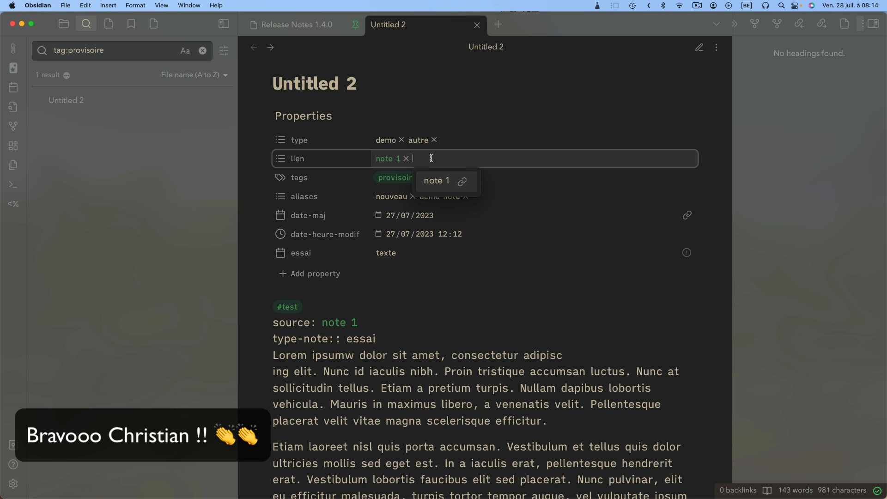
left_click(329, 348)
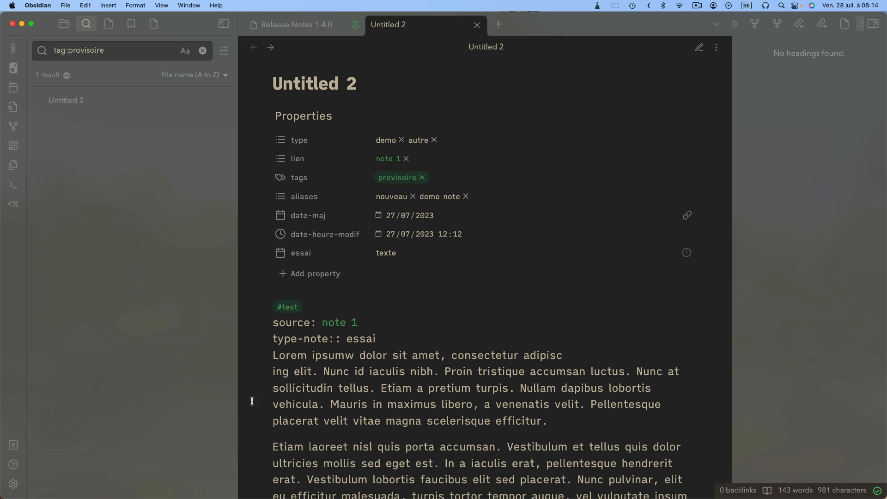
left_click(14, 485)
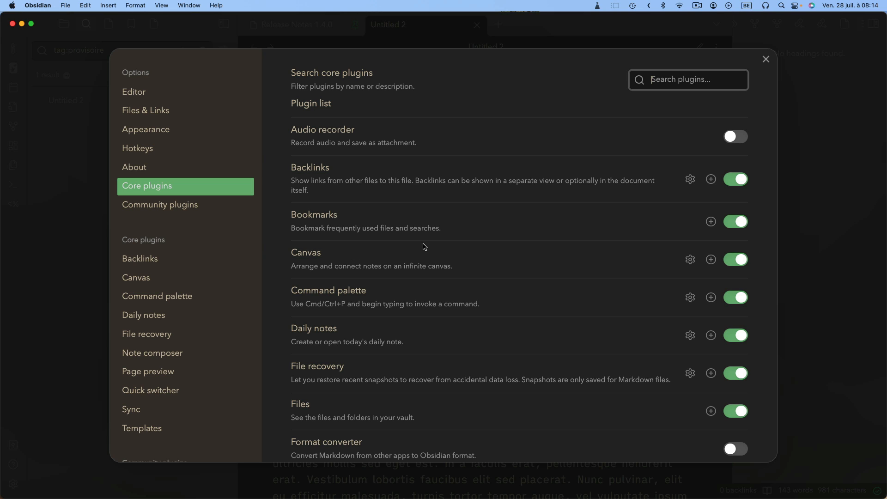
left_click(765, 59)
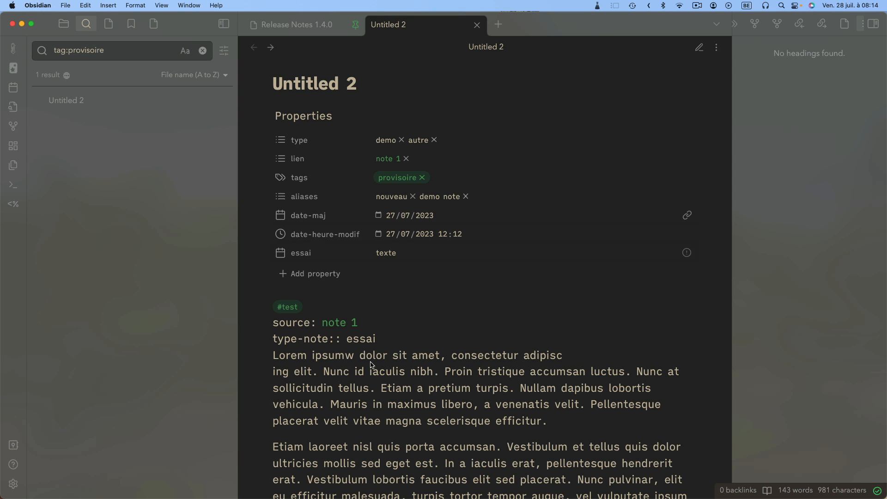
scroll(370, 365, "down", 3)
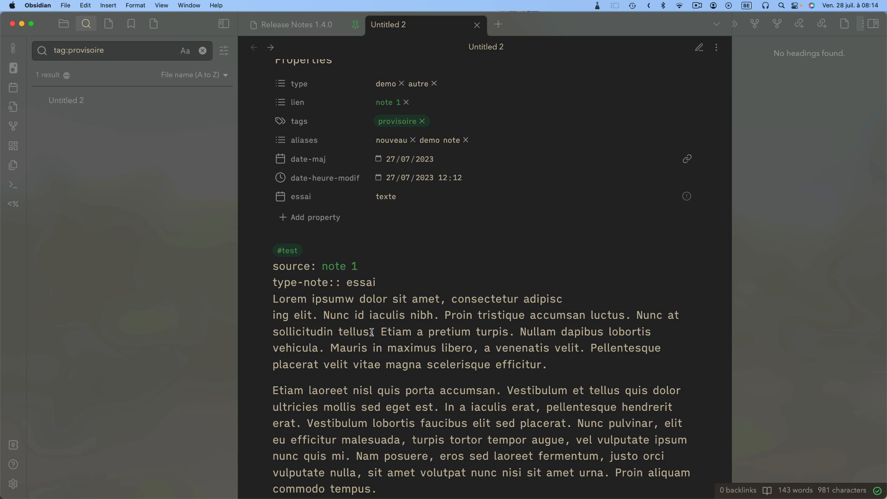
scroll(372, 332, "up", 3)
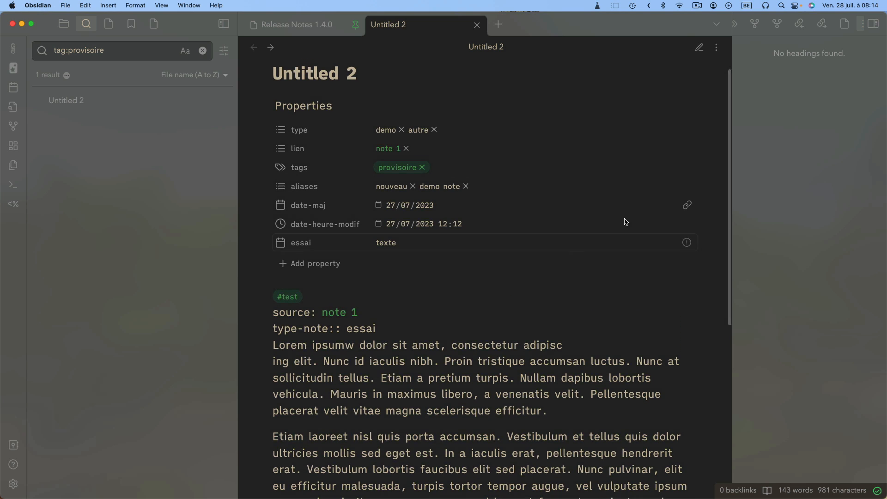
Step: Turn off Show file properties in the Editor settings
left_click(15, 482)
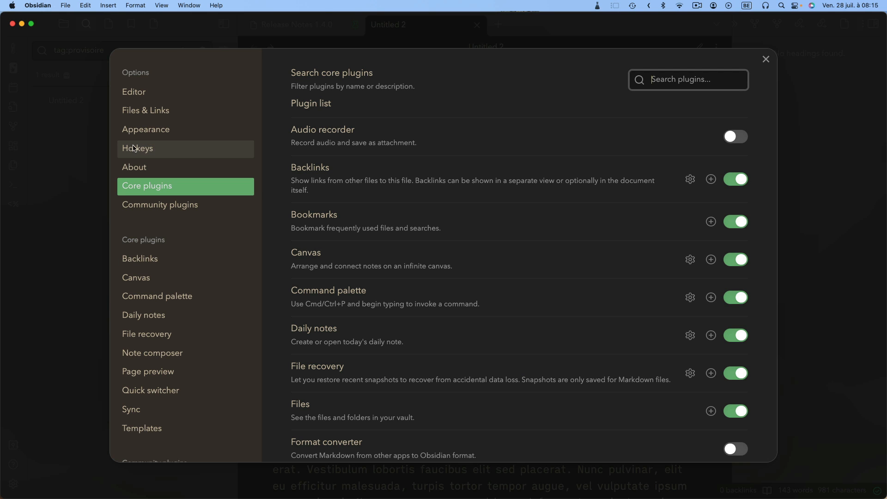
left_click(142, 100)
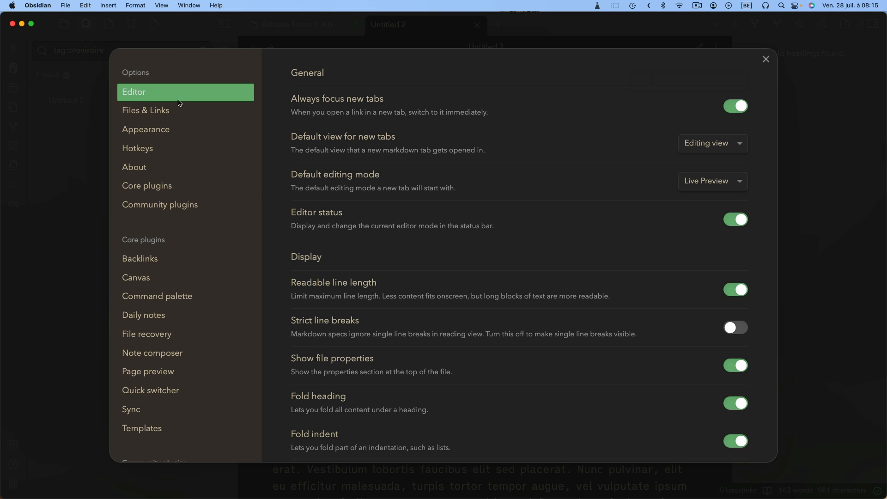
scroll(442, 301, "down", 4)
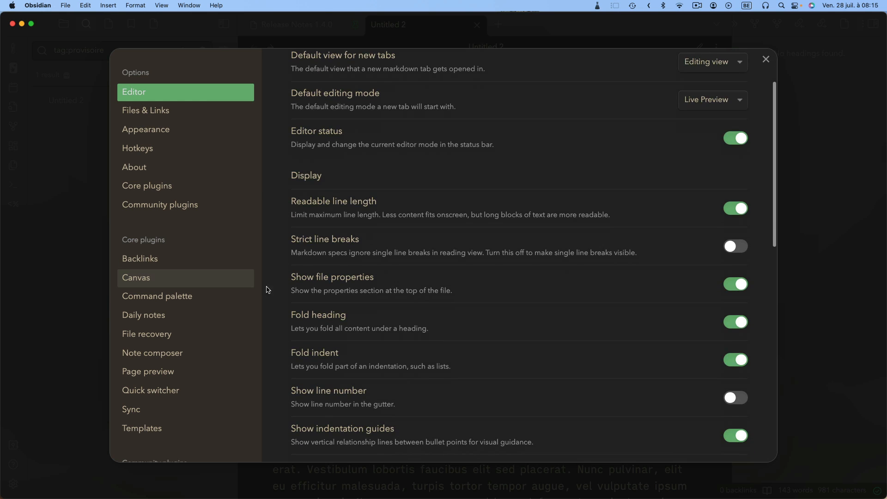
left_click(734, 284)
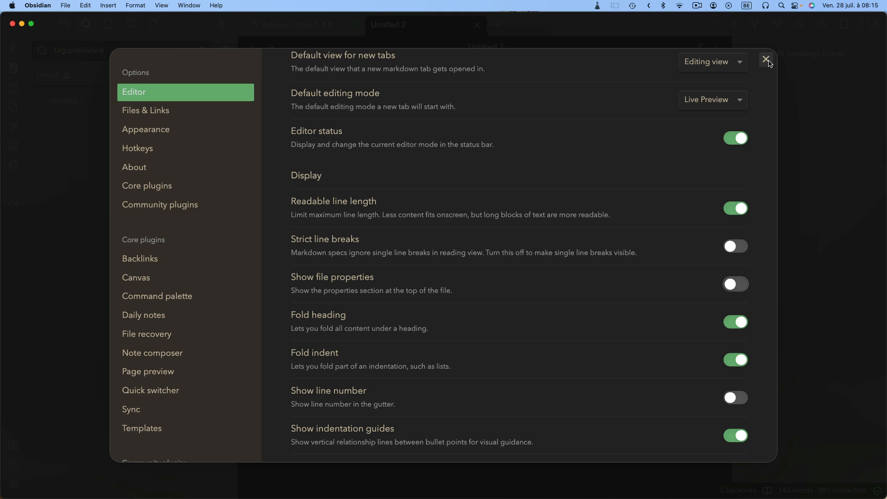
Step: Turn off the Properties core plugin in the settings and return to the note
left_click(147, 185)
scroll(538, 324, "down", 10)
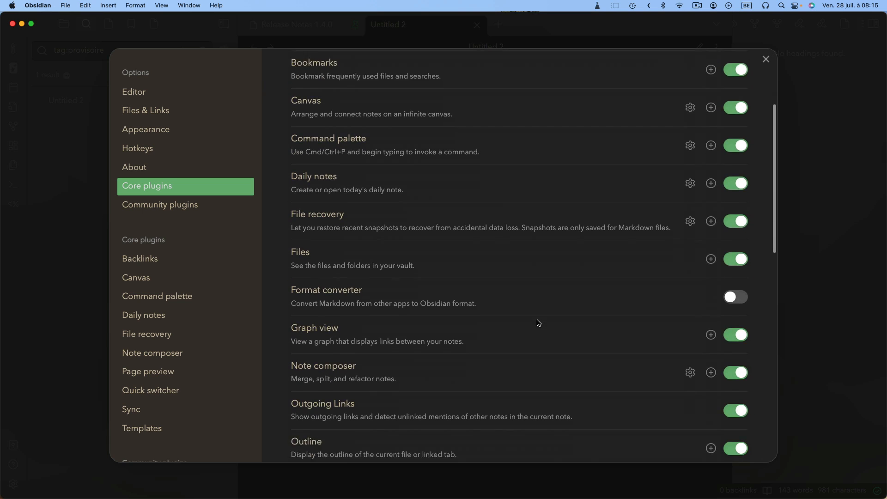
scroll(554, 351, "down", 4)
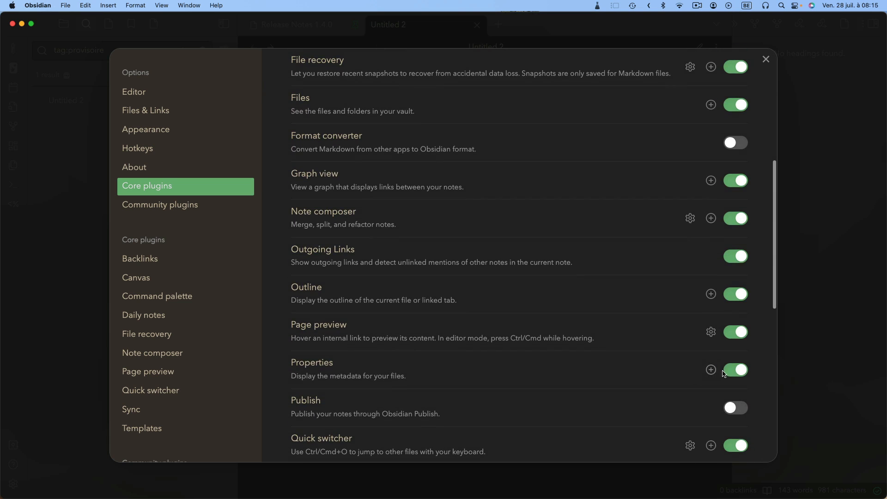
left_click(735, 371)
left_click(765, 59)
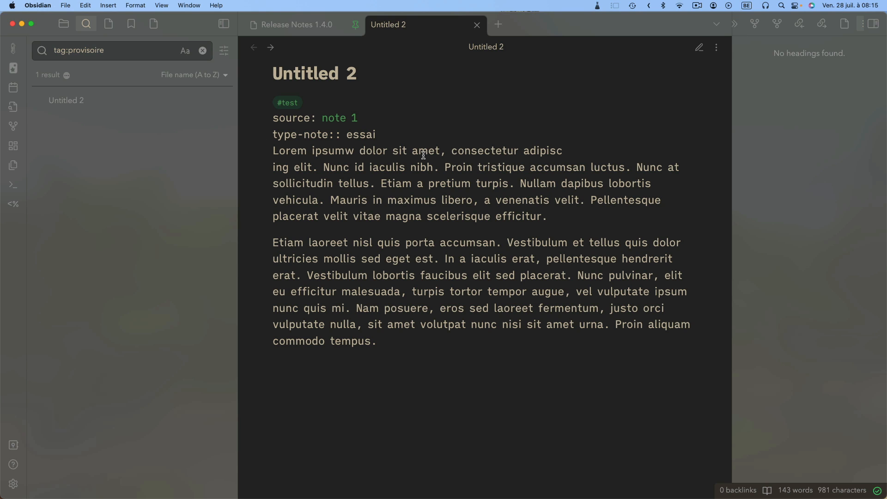
Step: Switch the note to editing and compare how its properties display in Source mode and in Live Preview
left_click(698, 50)
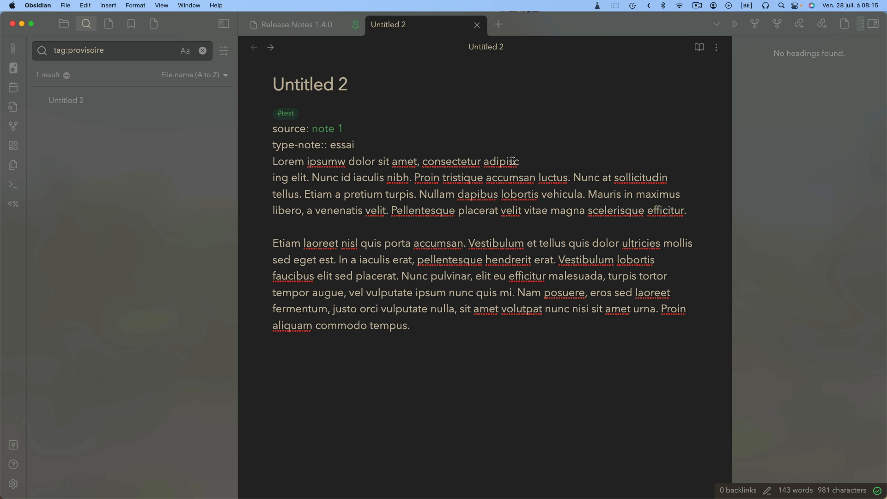
left_click(715, 48)
scroll(650, 114, "down", 1)
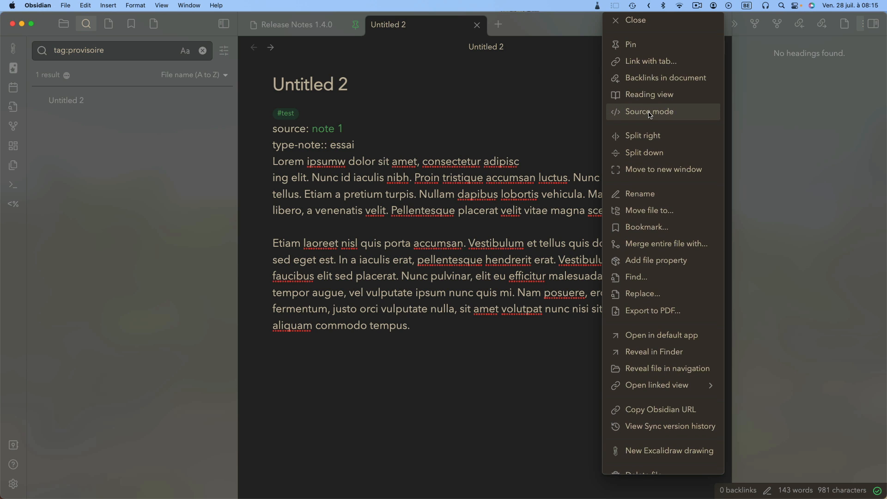
left_click(650, 113)
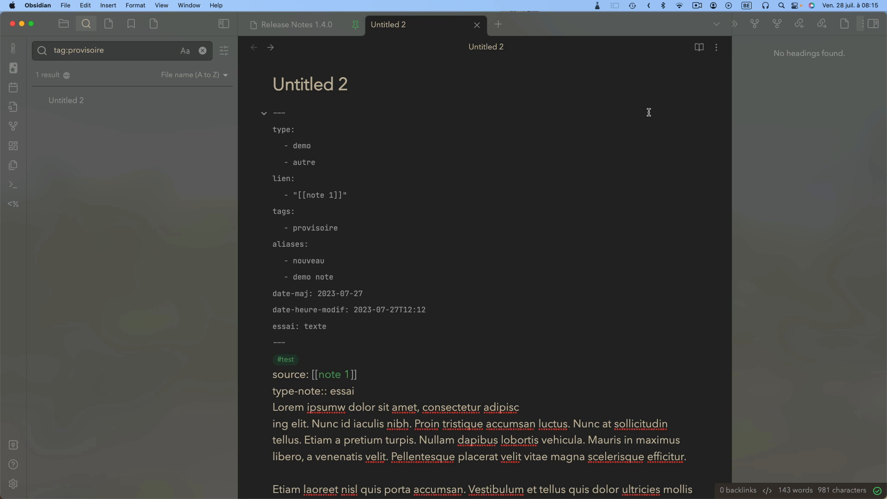
left_click(715, 47)
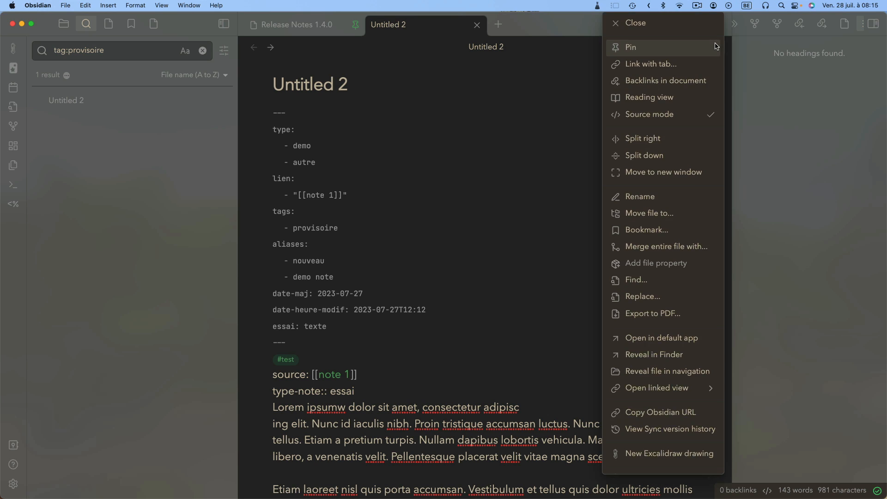
left_click(667, 107)
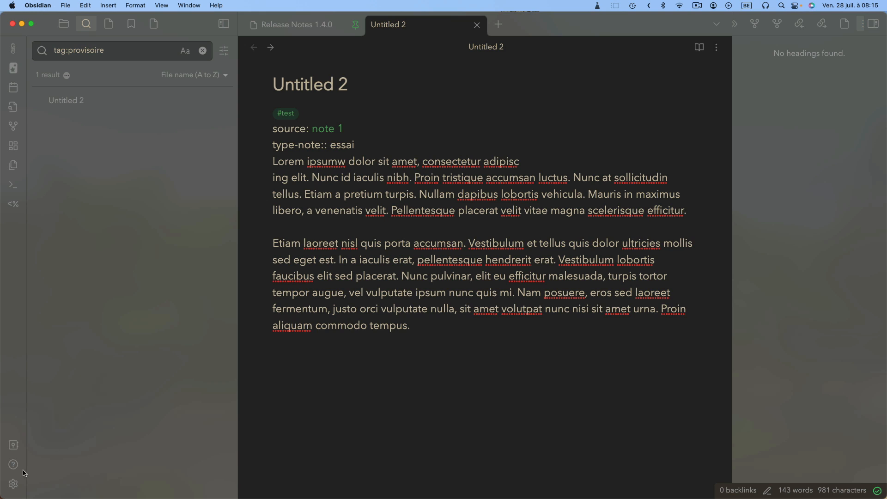
Step: Turn on Show file properties in the Editor settings and view the note in Reading view
left_click(13, 483)
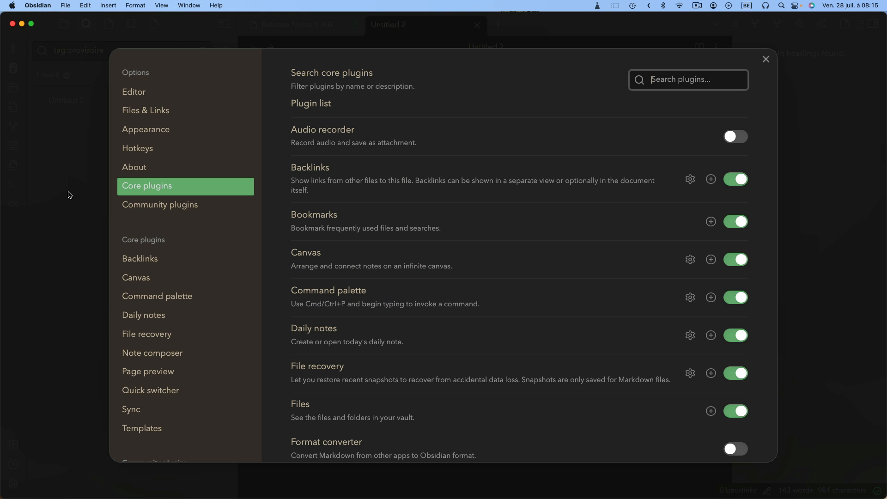
left_click(130, 95)
scroll(415, 291, "down", 4)
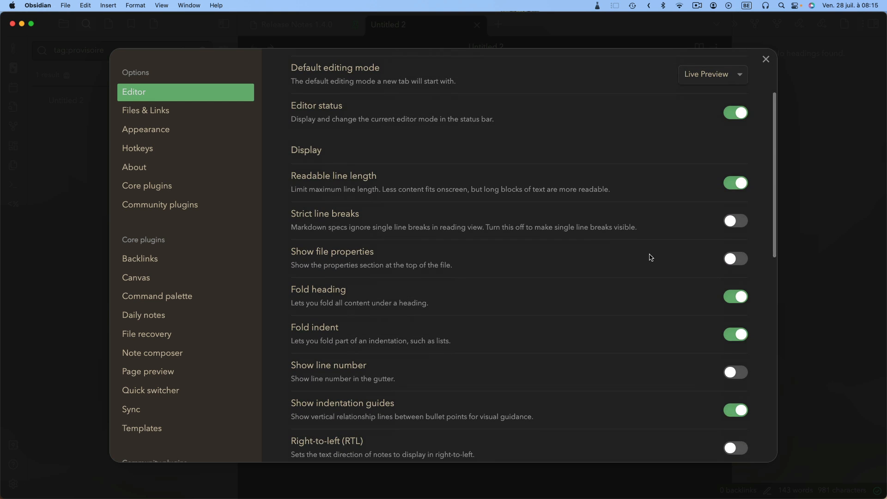
left_click(737, 258)
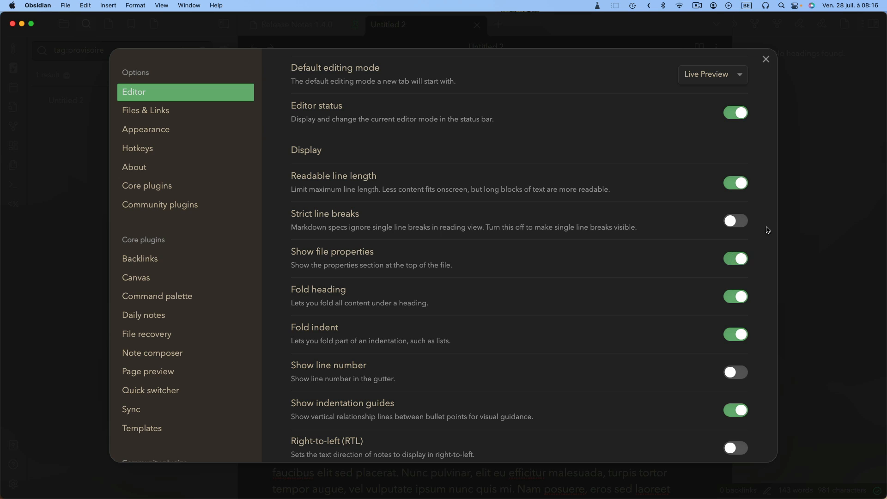
left_click(766, 60)
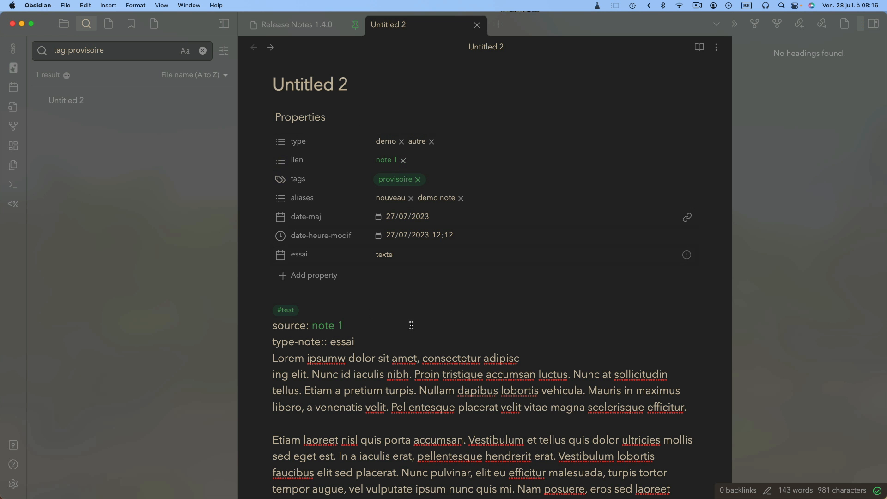
left_click(700, 47)
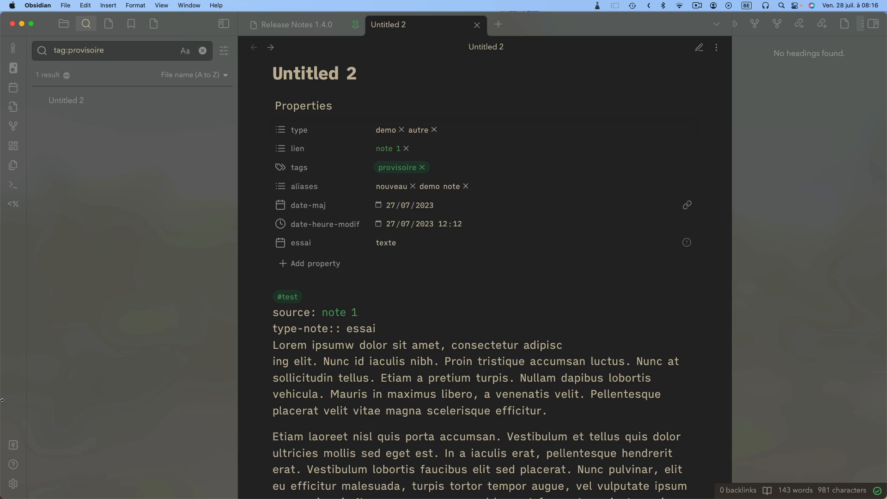
Step: Enable the Properties core plugin in the settings and return to the note
left_click(13, 483)
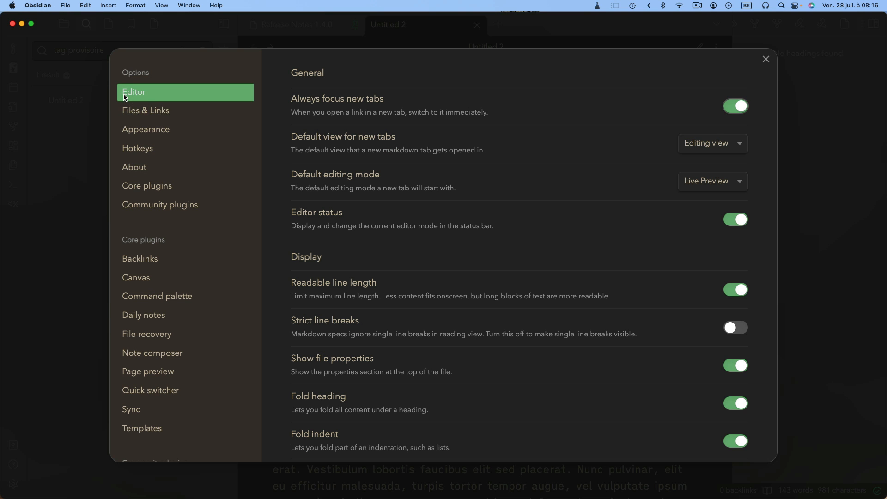
left_click(765, 59)
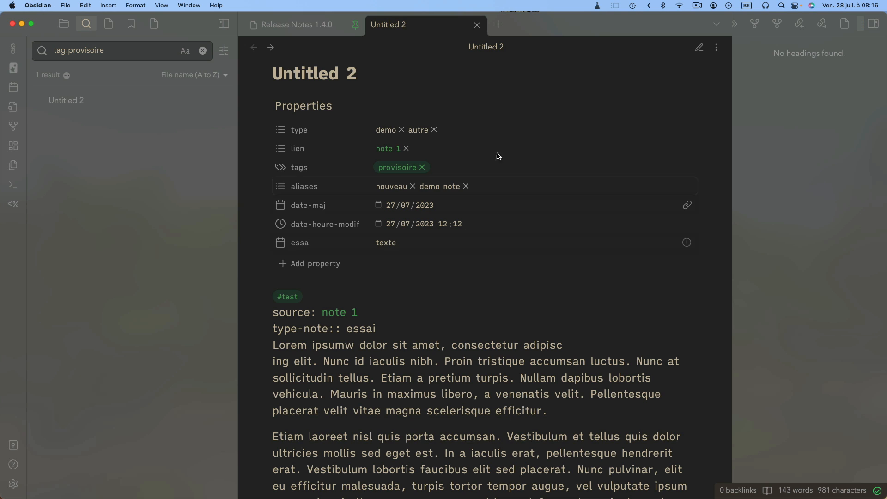
left_click(13, 484)
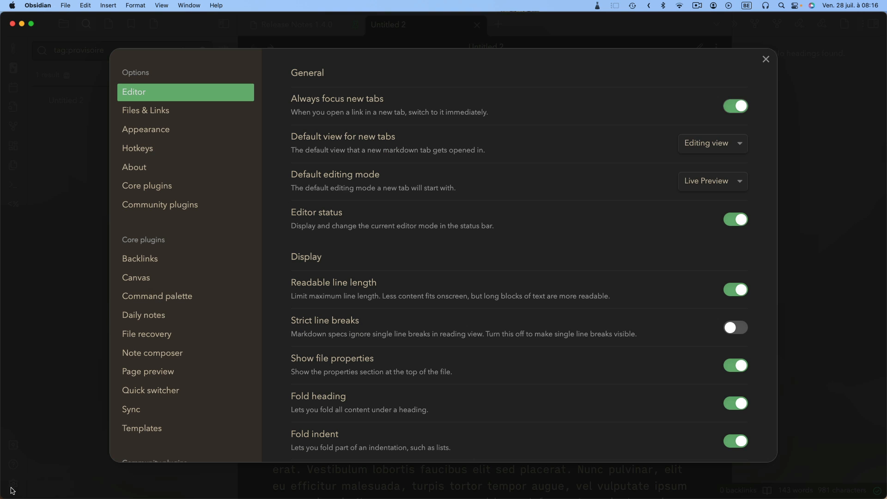
left_click(134, 186)
scroll(415, 359, "down", 5)
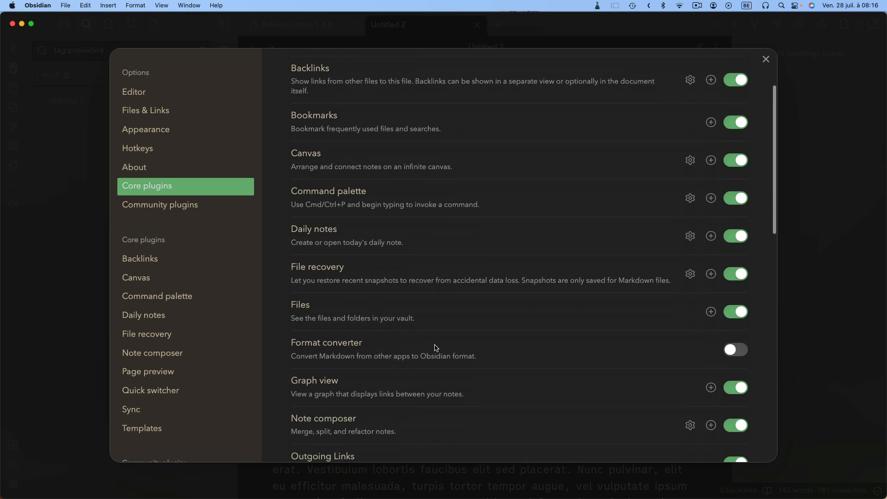
scroll(415, 359, "down", 3)
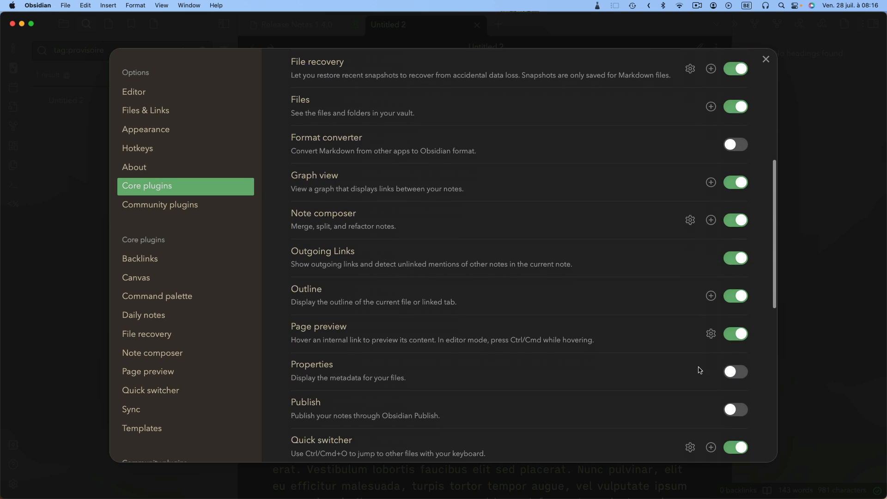
left_click(738, 372)
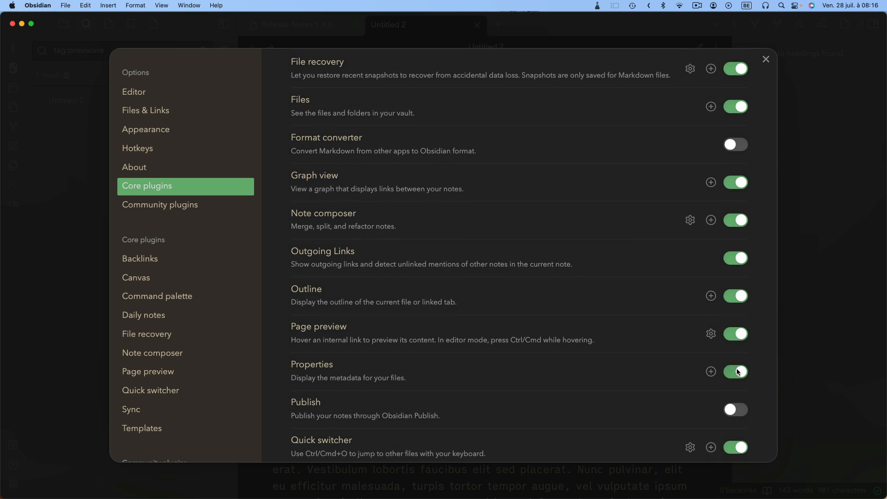
left_click(766, 59)
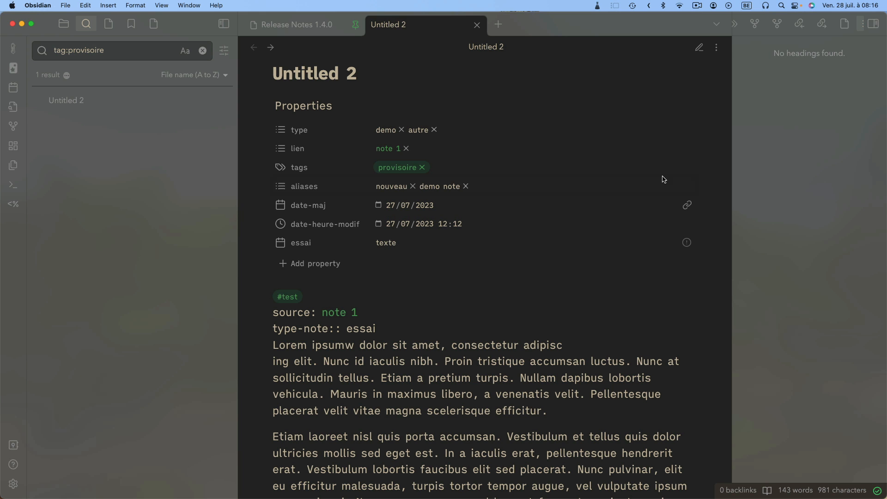
Step: Alternate the note between editing and Reading view to compare its properties section, ending in Reading view
left_click(701, 51)
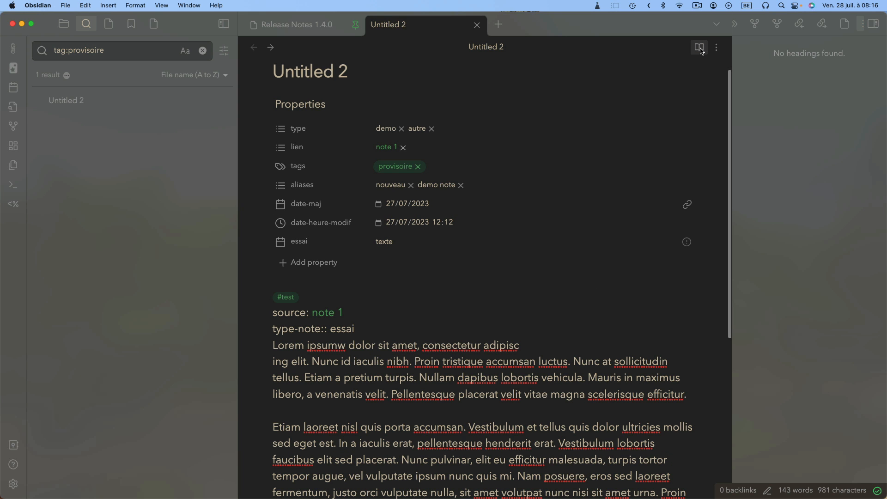
left_click(701, 51)
left_click(700, 50)
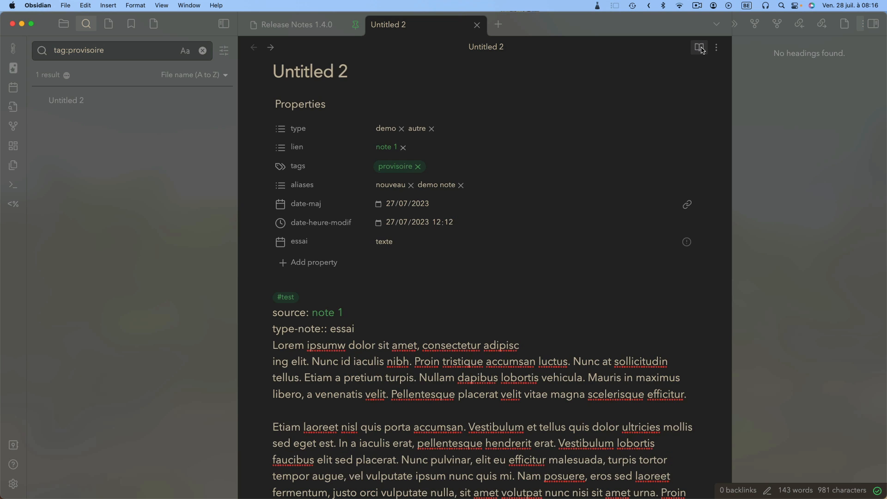
left_click(701, 48)
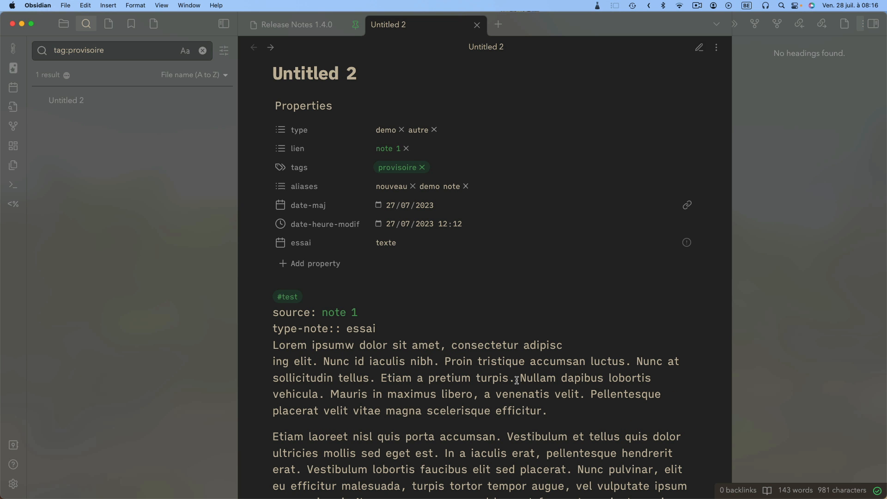